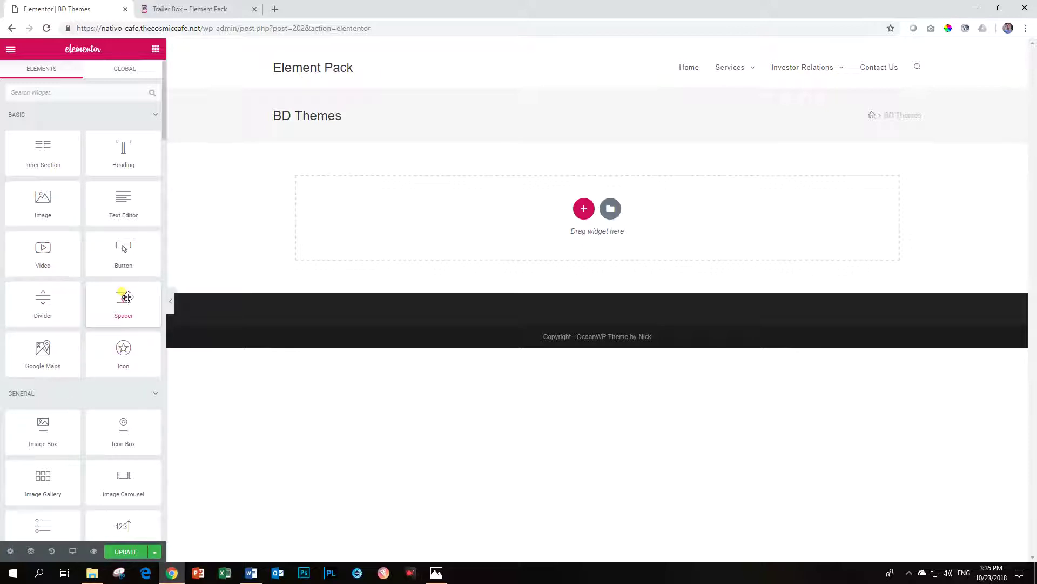
{"action": "scroll", "coordinate": [97, 394], "scroll_direction": "down", "scroll_amount": 2}
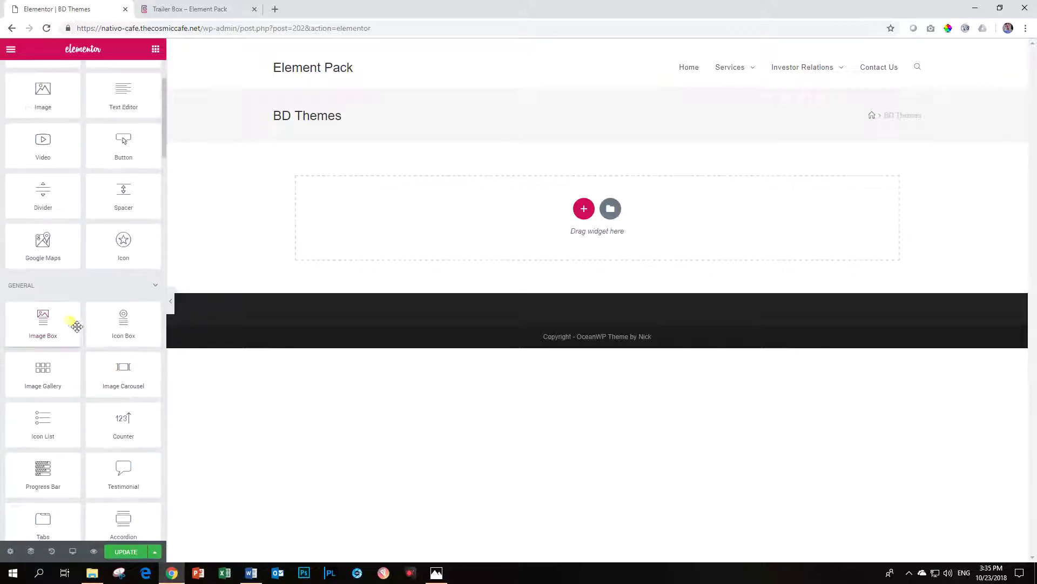
{"action": "scroll", "coordinate": [67, 344], "scroll_direction": "down", "scroll_amount": 5}
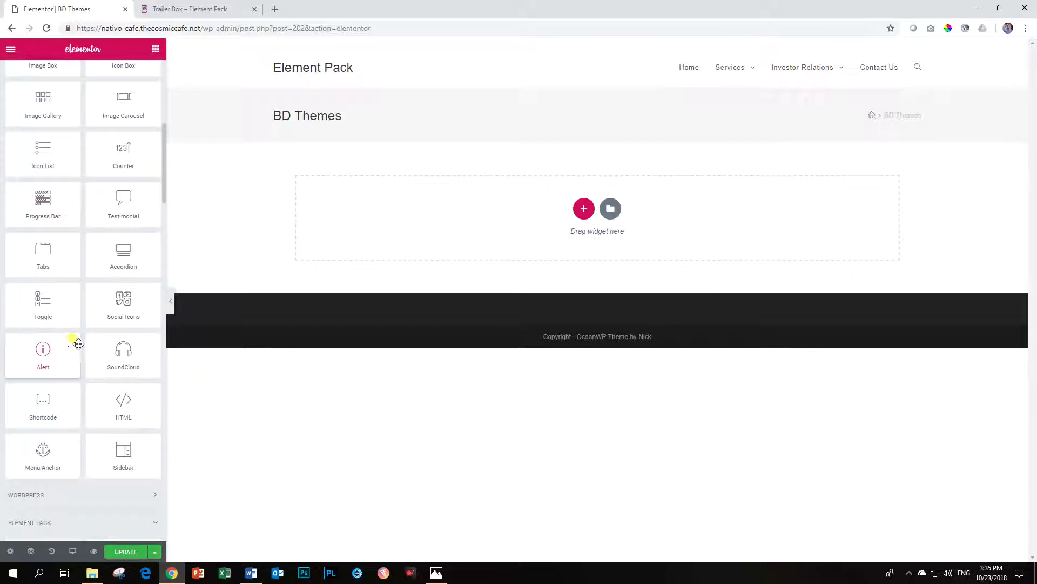
{"action": "scroll", "coordinate": [81, 342], "scroll_direction": "up", "scroll_amount": 7}
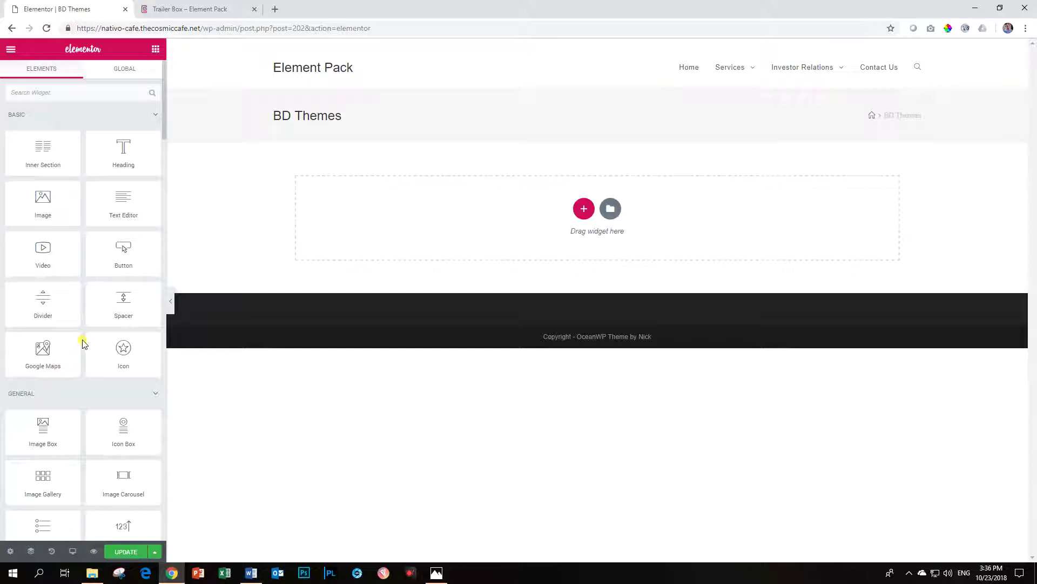
Add a three-column section and drop a Trailer Box widget, found by searching 'tra', into its first column.
{"action": "left_click", "coordinate": [584, 208]}
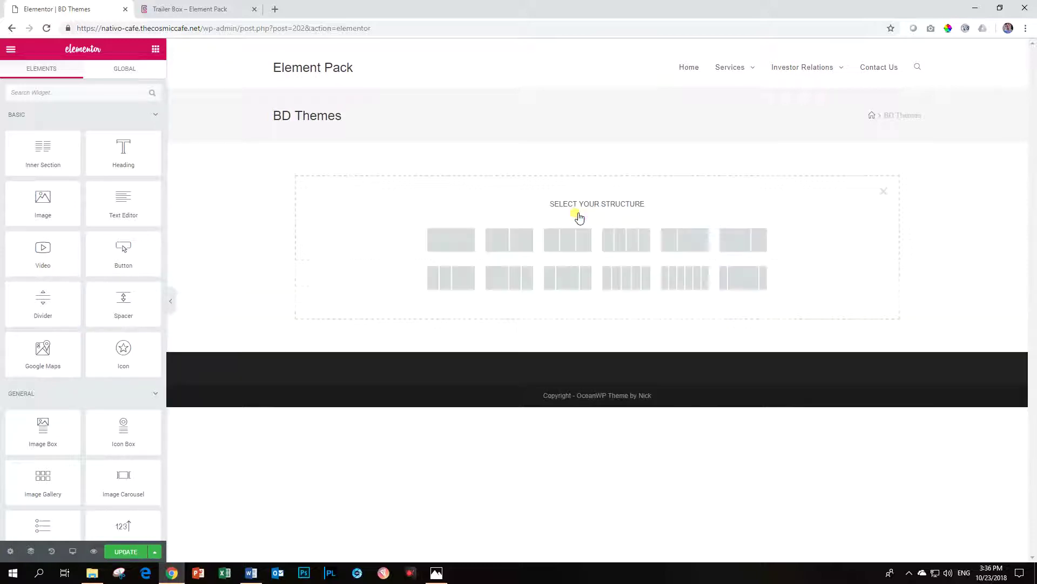
{"action": "left_click", "coordinate": [559, 243]}
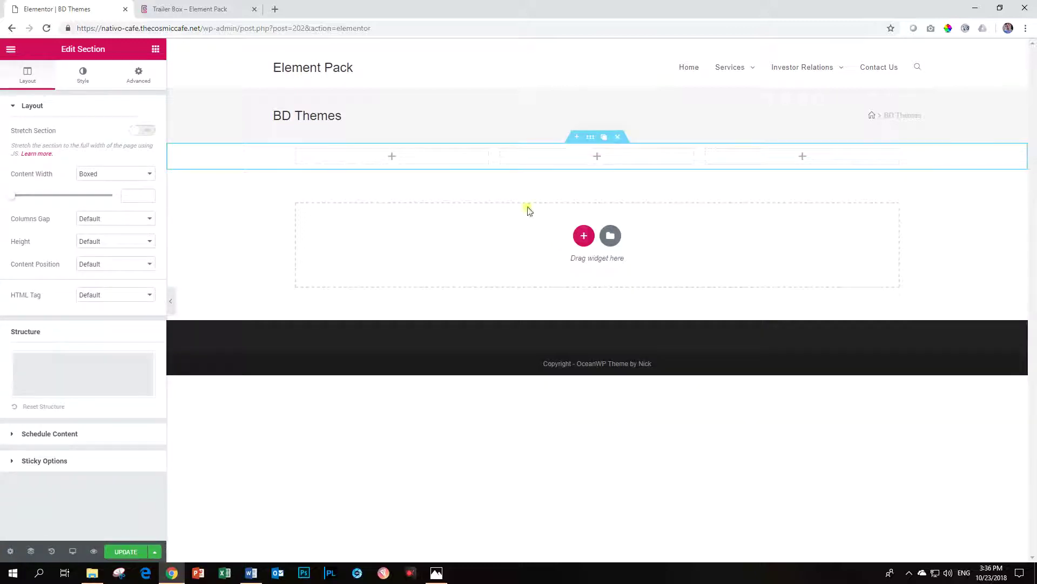
{"action": "left_click", "coordinate": [155, 49]}
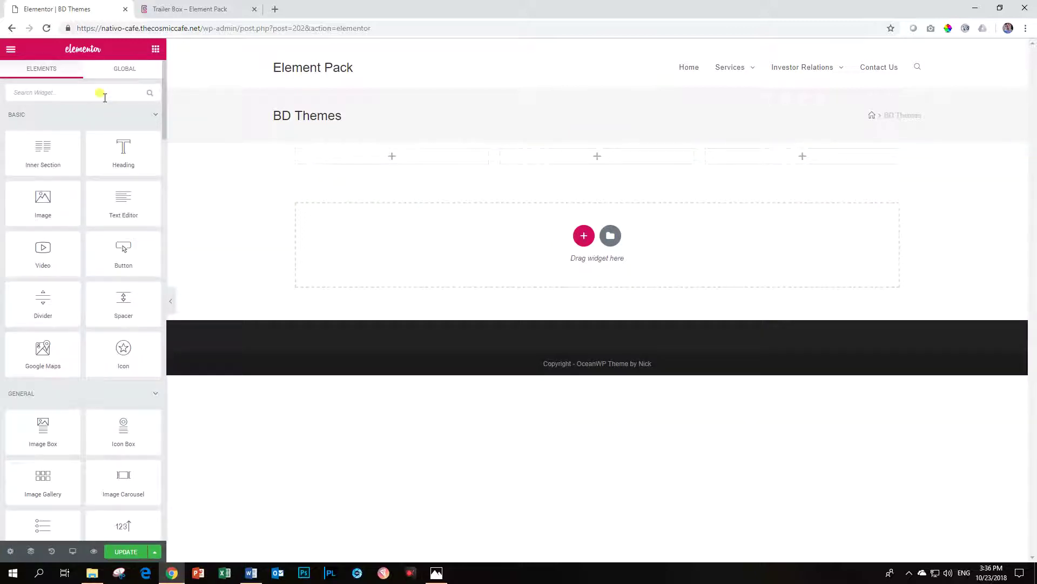
{"action": "type", "text": "trailer box"}
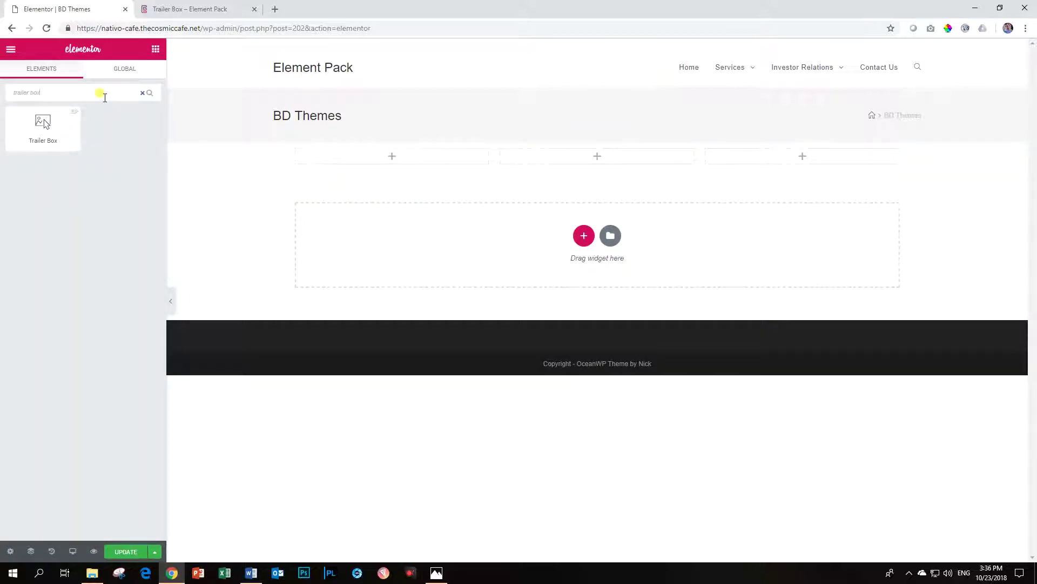
{"action": "left_click_drag", "start_coordinate": [42, 123], "coordinate": [377, 152]}
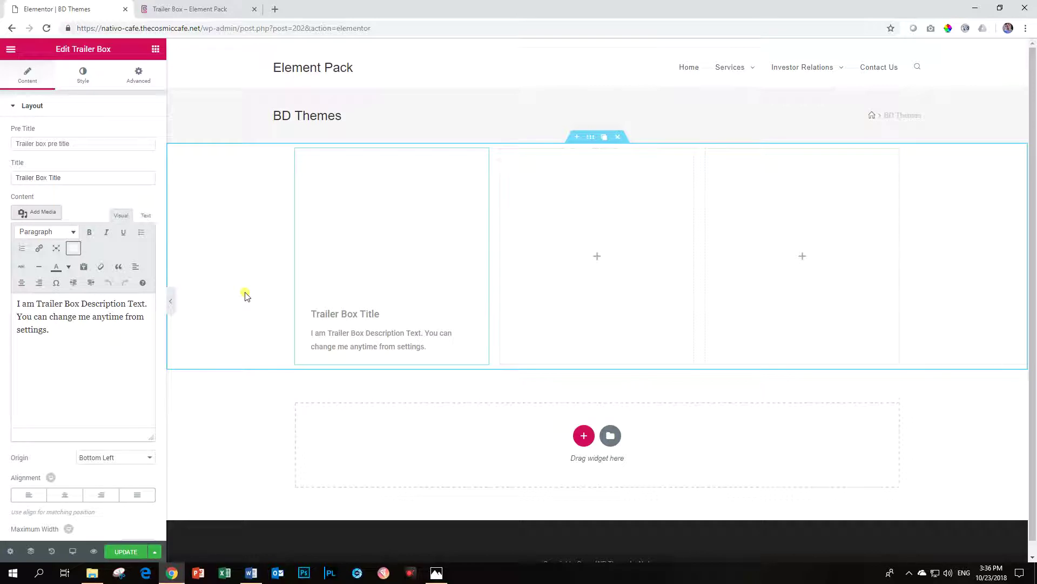
Give the Trailer Box a classic background image of louvre-102840_1280.jpg.
{"action": "scroll", "coordinate": [148, 262], "scroll_direction": "down", "scroll_amount": 1}
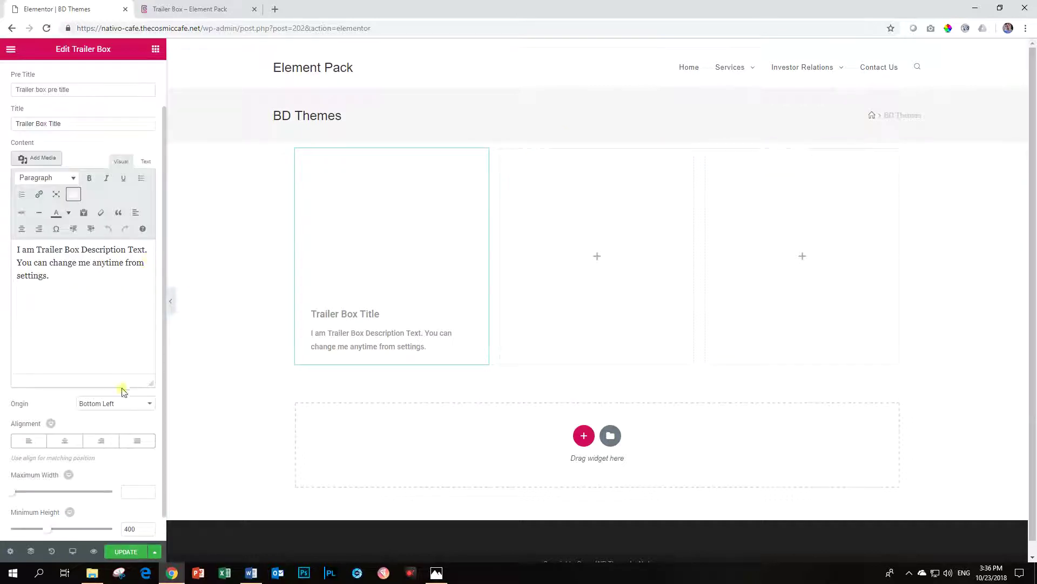
{"action": "scroll", "coordinate": [123, 387], "scroll_direction": "up", "scroll_amount": 1}
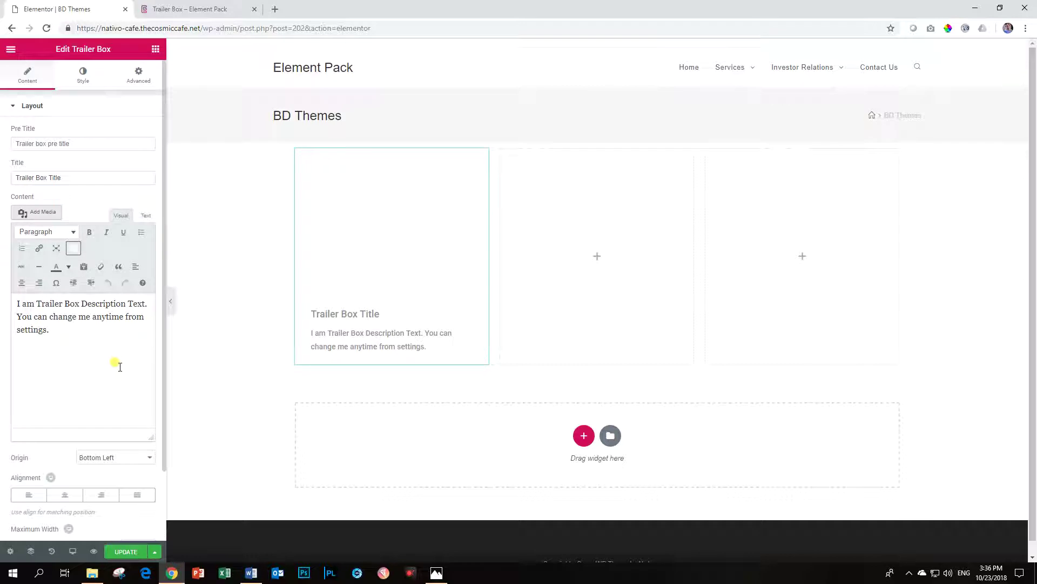
{"action": "left_click", "coordinate": [82, 76]}
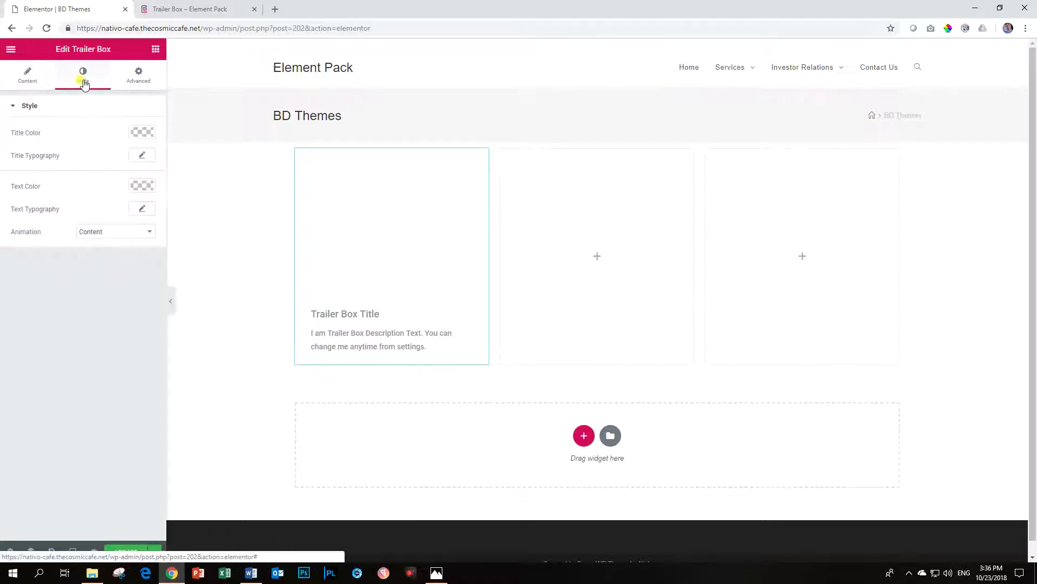
{"action": "left_click", "coordinate": [135, 75]}
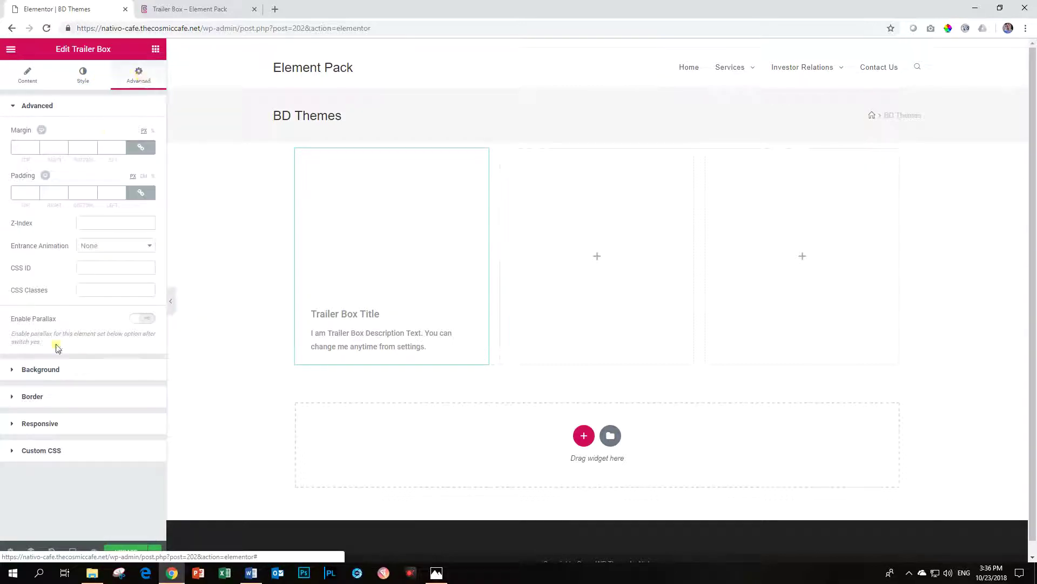
{"action": "left_click", "coordinate": [44, 369]}
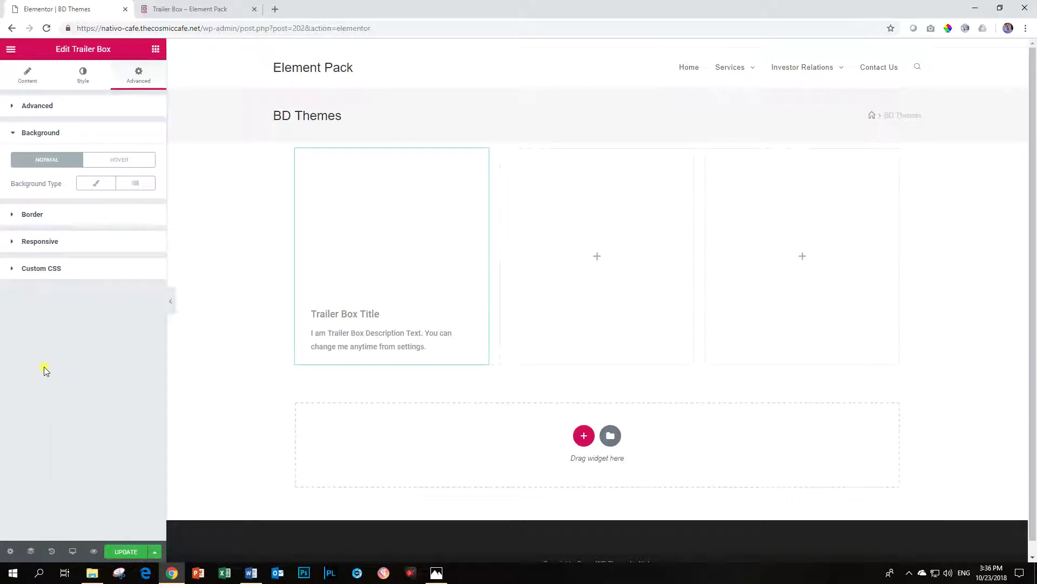
{"action": "left_click", "coordinate": [92, 186]}
{"action": "left_click", "coordinate": [93, 299]}
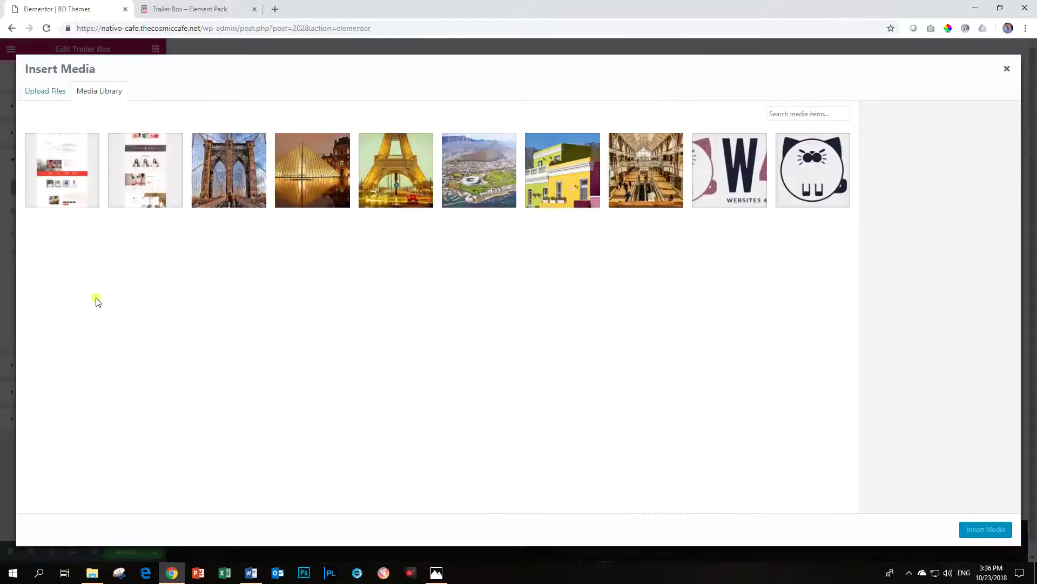
{"action": "left_click", "coordinate": [307, 172]}
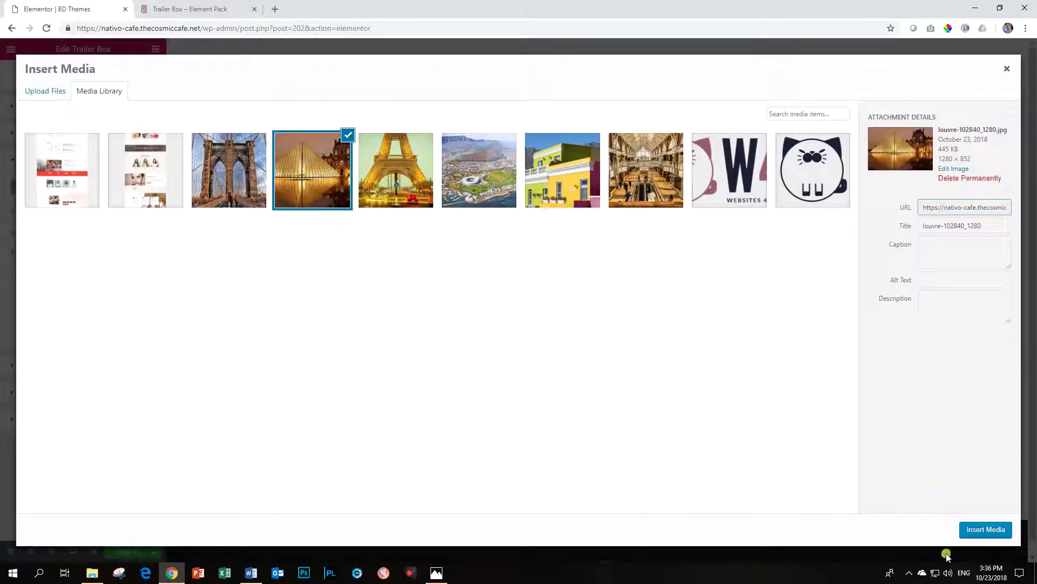
{"action": "left_click", "coordinate": [980, 531]}
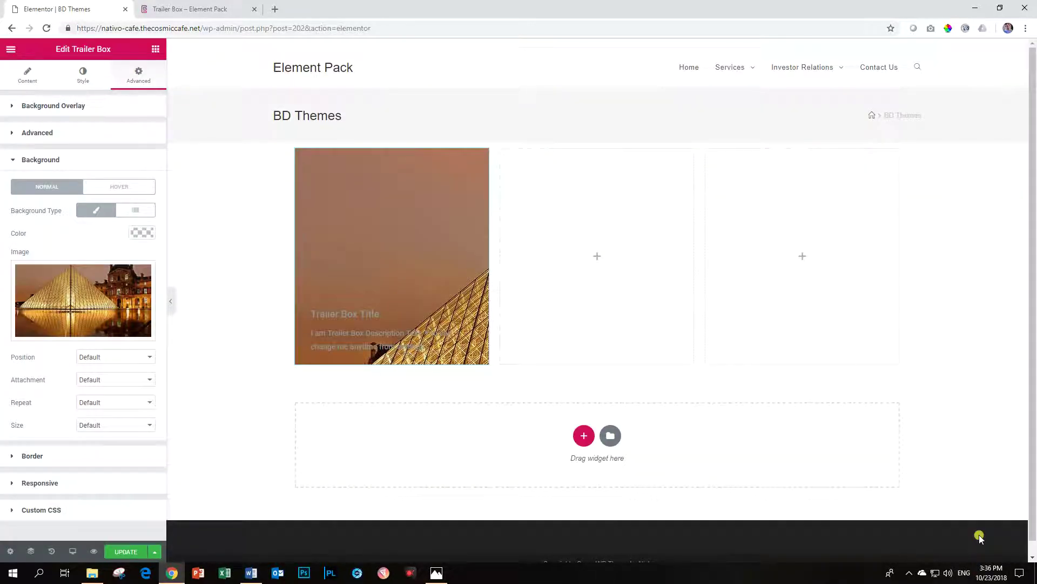
{"action": "left_click", "coordinate": [28, 76]}
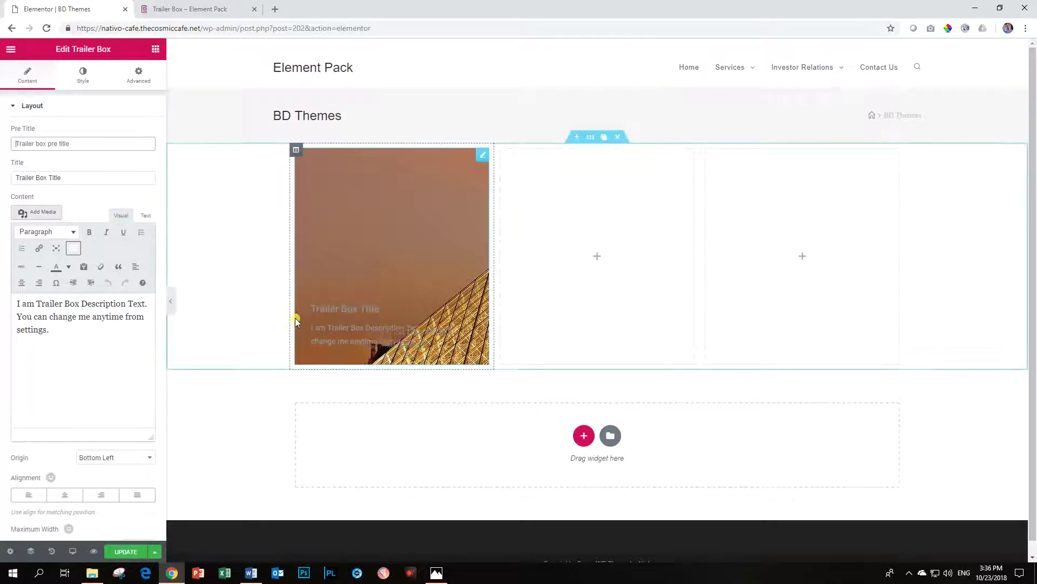
Try center, right and justified alignment for the title and description, then settle on left.
{"action": "left_click", "coordinate": [91, 178]}
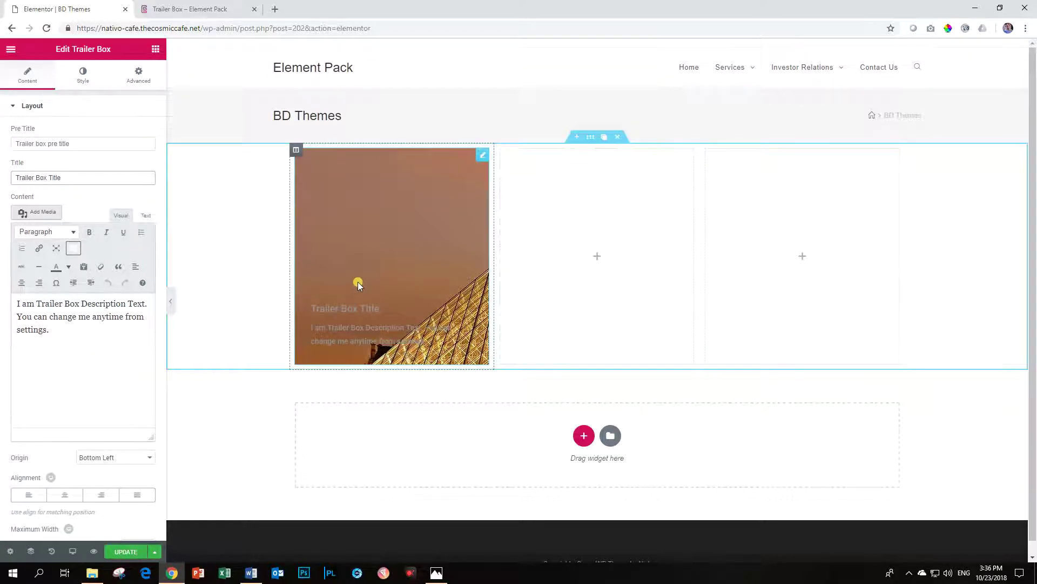
{"action": "left_click", "coordinate": [97, 336]}
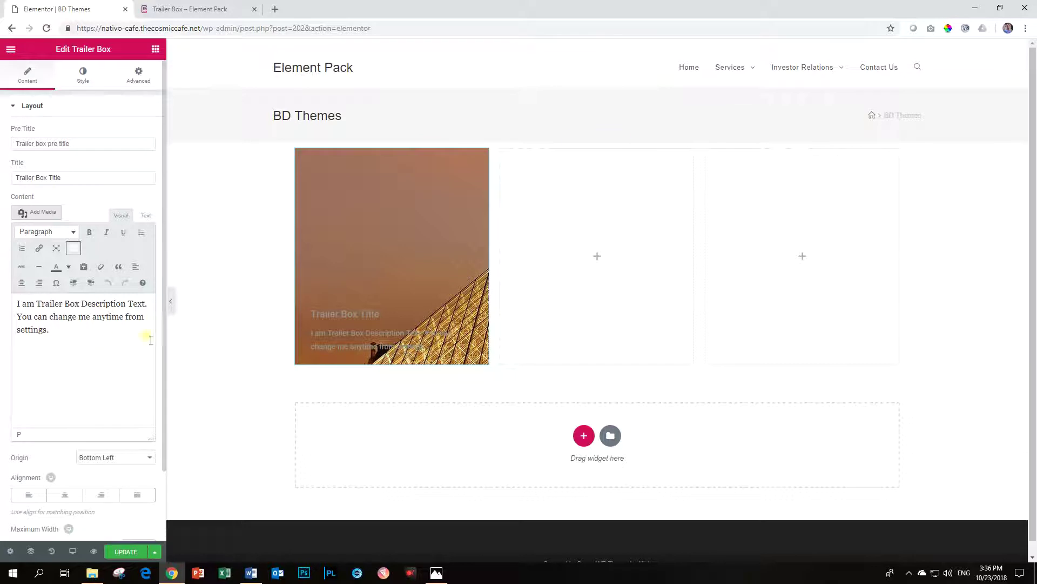
{"action": "left_click", "coordinate": [64, 495]}
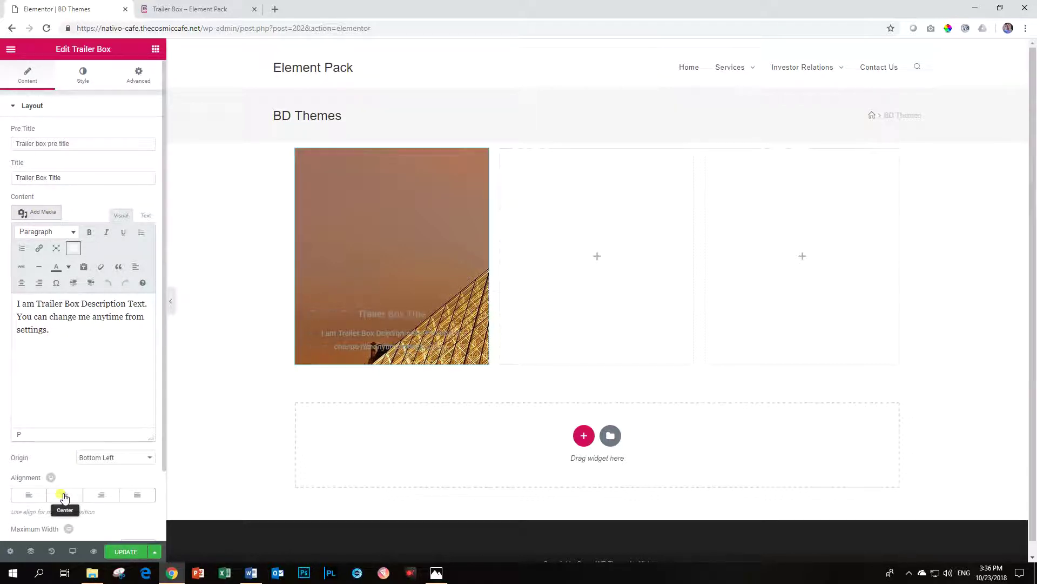
{"action": "left_click", "coordinate": [98, 498]}
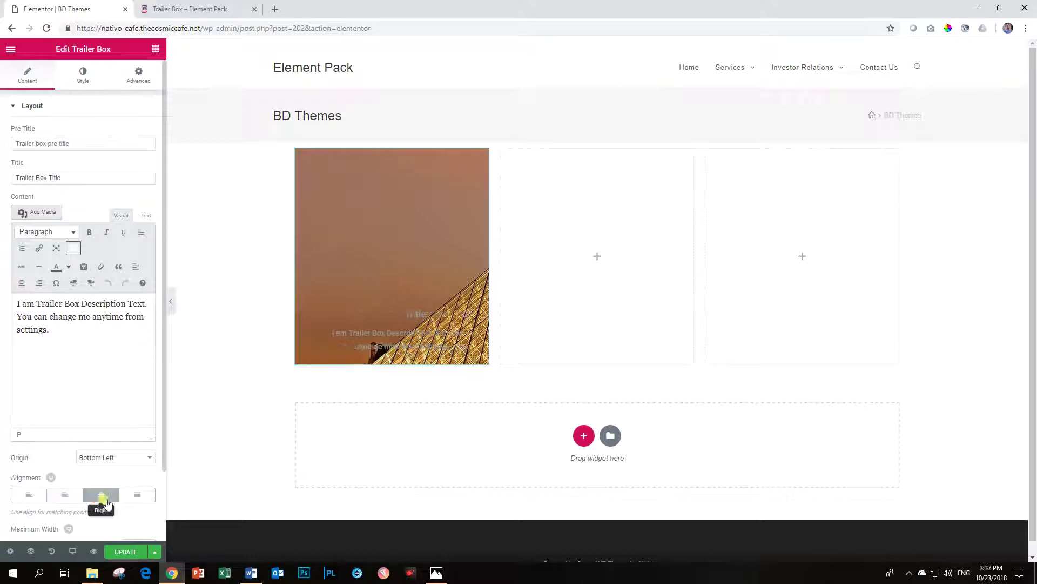
{"action": "left_click", "coordinate": [135, 497]}
{"action": "left_click", "coordinate": [29, 495]}
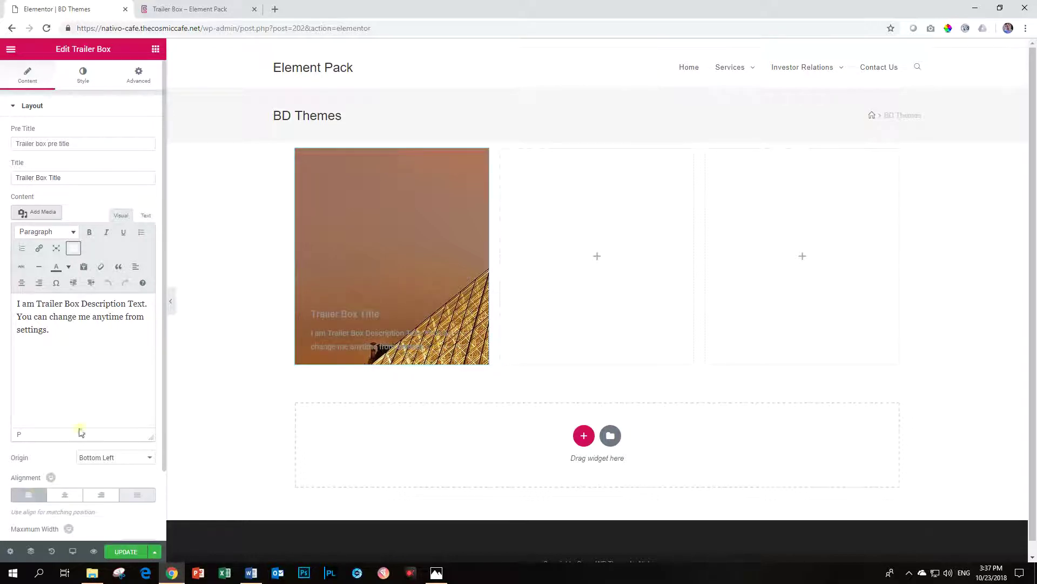
Try Top Left and Default content origins, then set the origin back to Bottom Left.
{"action": "left_click", "coordinate": [131, 459]}
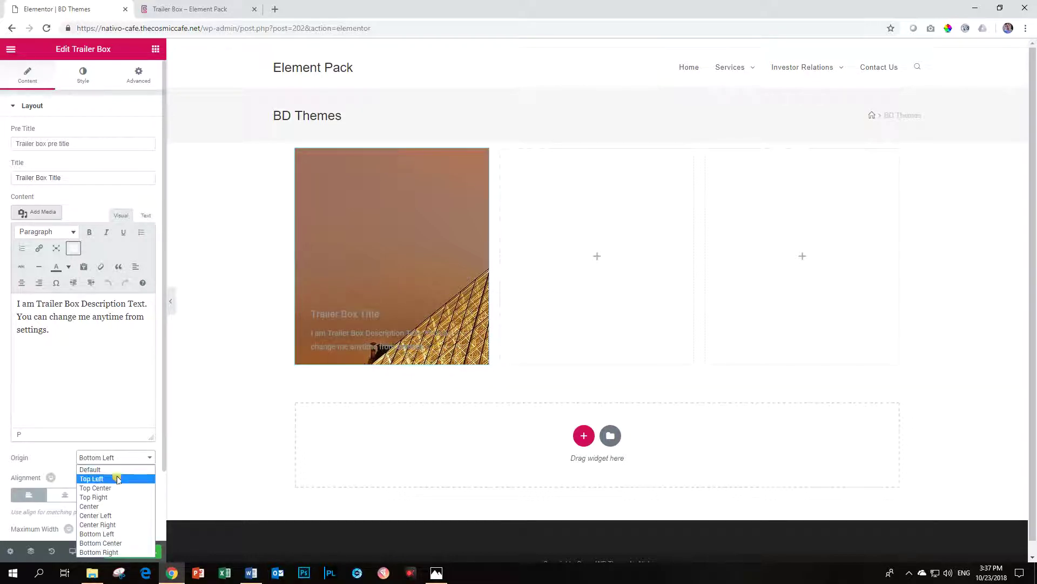
{"action": "left_click", "coordinate": [116, 479]}
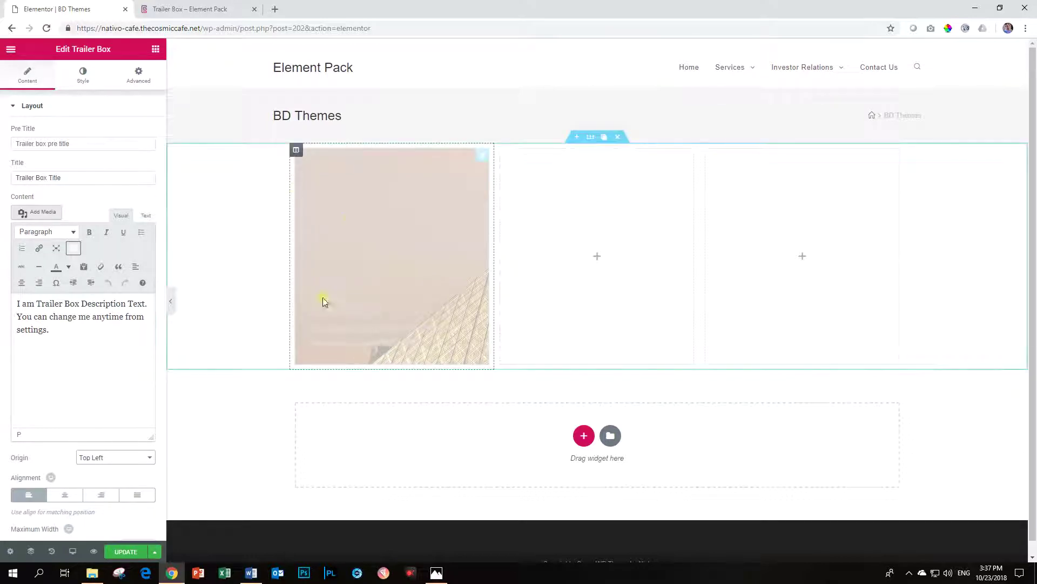
{"action": "left_click", "coordinate": [133, 458]}
{"action": "left_click", "coordinate": [119, 469]}
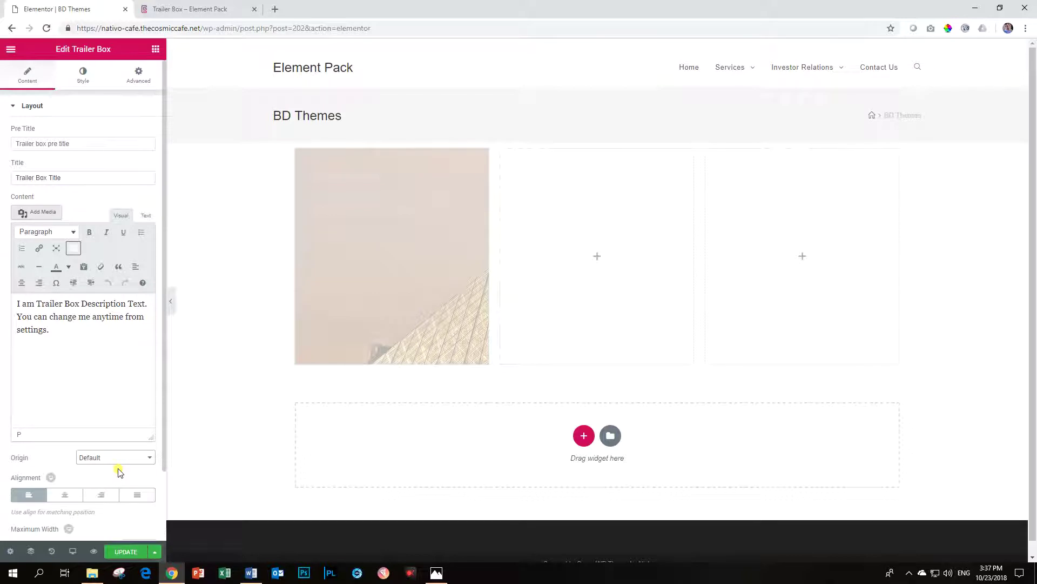
{"action": "left_click", "coordinate": [127, 457]}
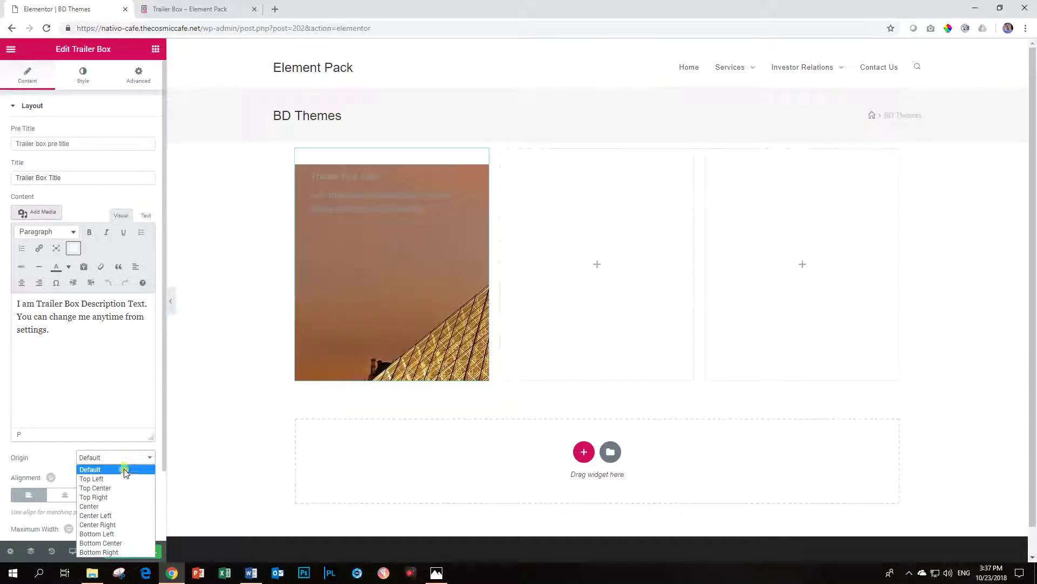
{"action": "left_click", "coordinate": [126, 534]}
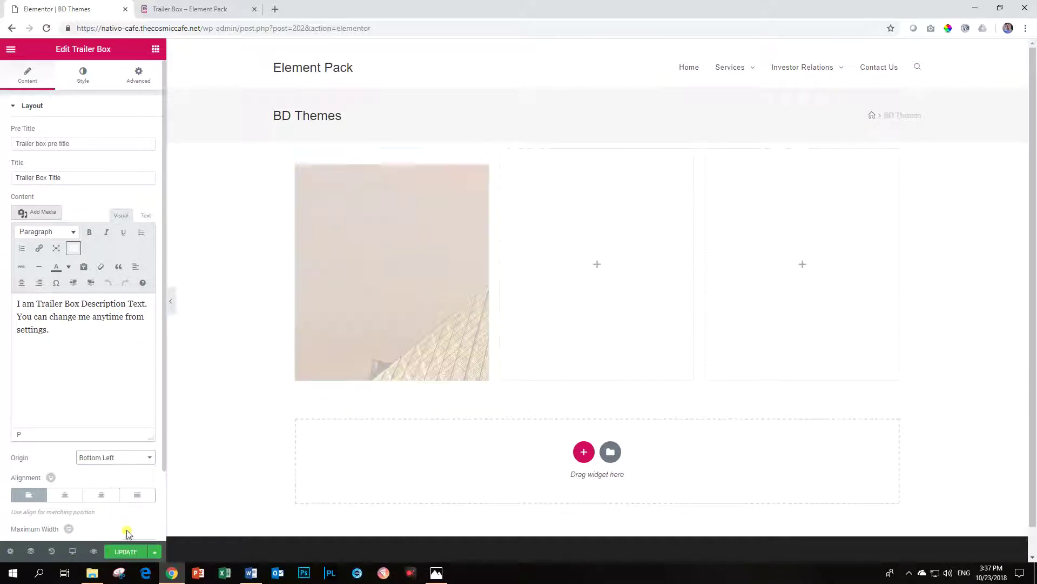
Try a maximum width of 344 on the Trailer Box, then clear it.
{"action": "scroll", "coordinate": [163, 403], "scroll_direction": "down", "scroll_amount": 2}
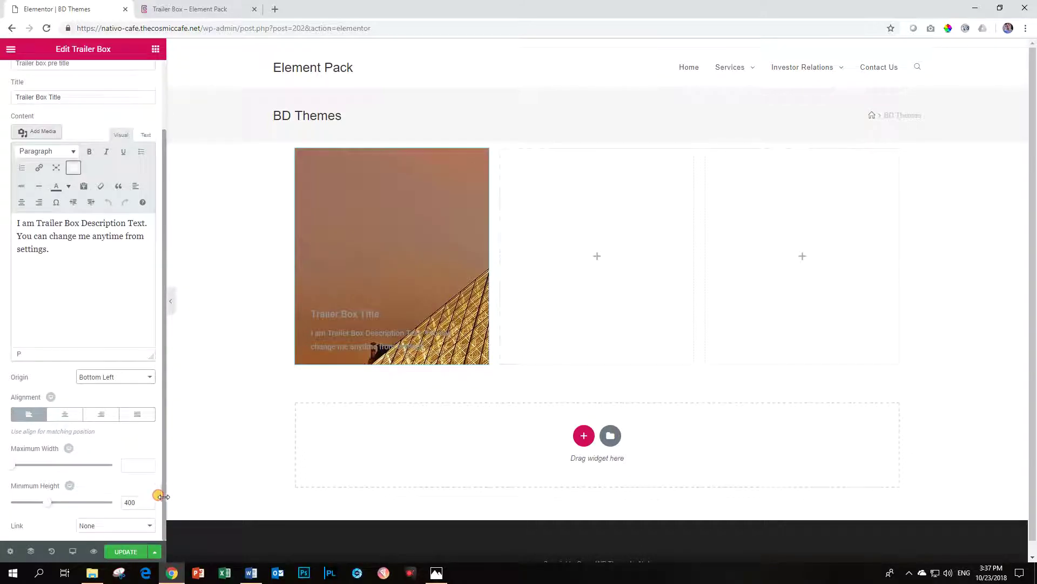
{"action": "left_click_drag", "start_coordinate": [14, 466], "coordinate": [37, 466]}
{"action": "double_click", "coordinate": [132, 465]}
{"action": "key", "text": "BackSpace"}
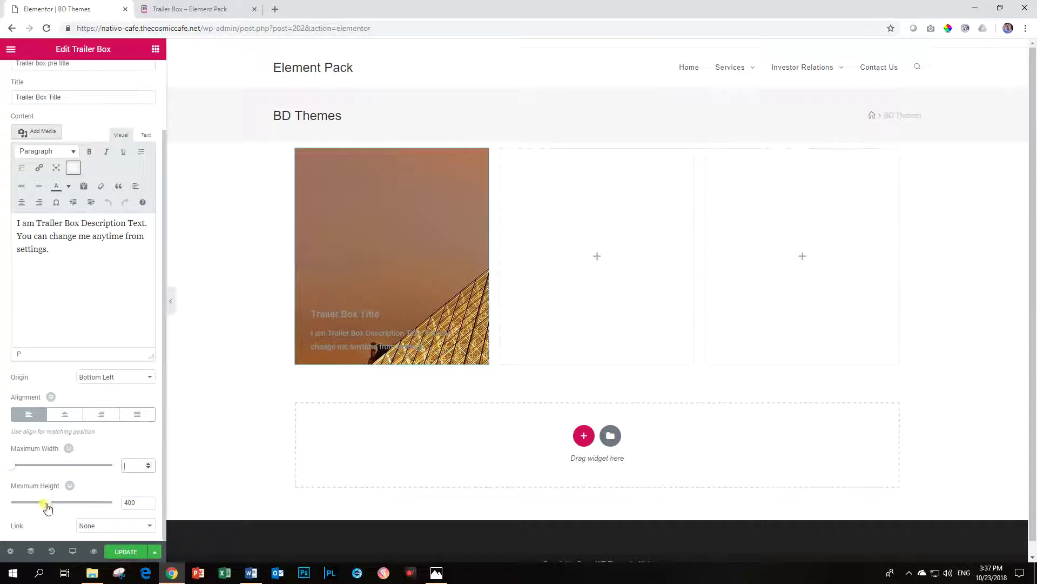
Change the Trailer Box's minimum height from 400 to 800.
{"action": "double_click", "coordinate": [130, 502]}
{"action": "type", "text": "800"}
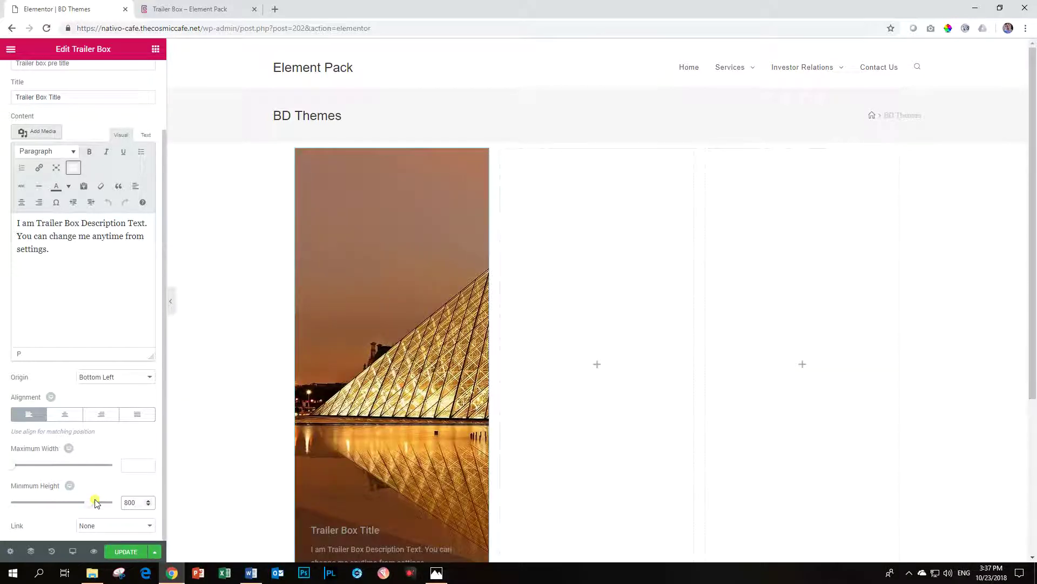
{"action": "scroll", "coordinate": [303, 521], "scroll_direction": "down", "scroll_amount": 1}
{"action": "scroll", "coordinate": [294, 523], "scroll_direction": "up", "scroll_amount": 1}
{"action": "scroll", "coordinate": [294, 523], "scroll_direction": "down", "scroll_amount": 1}
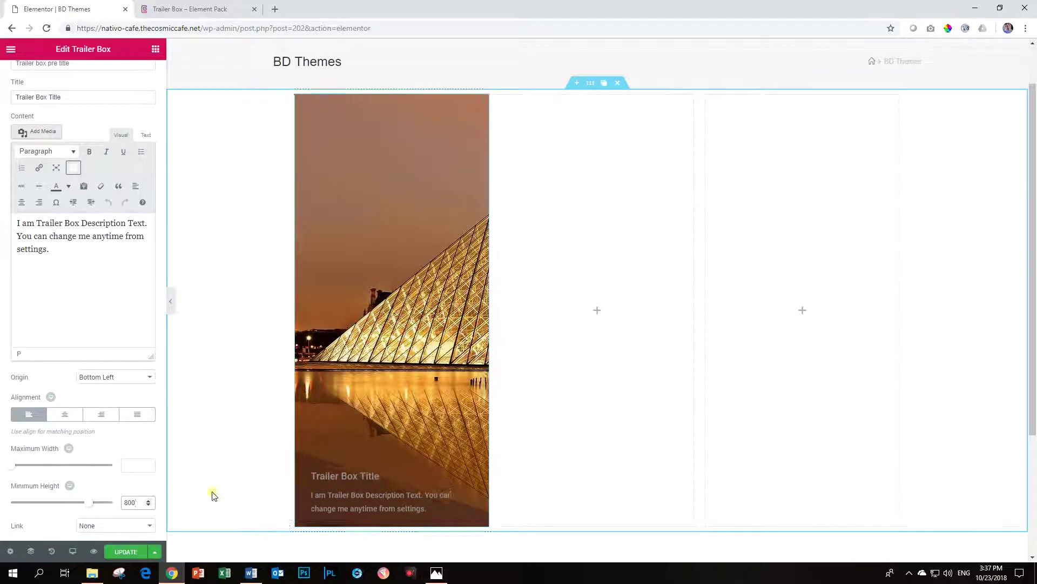
{"action": "left_click", "coordinate": [145, 529]}
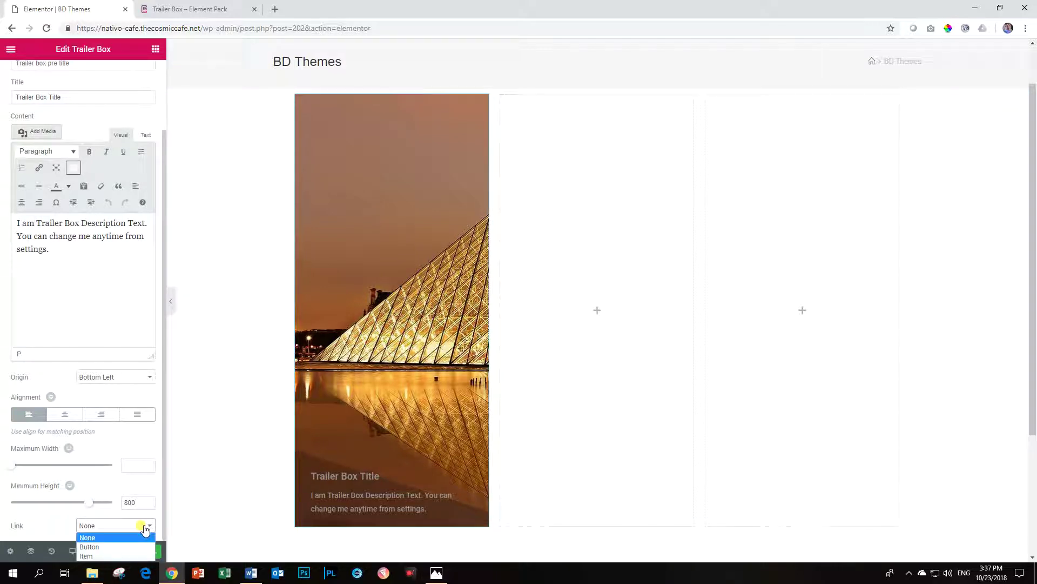
Set the Trailer Box link type to Button.
{"action": "left_click", "coordinate": [110, 546]}
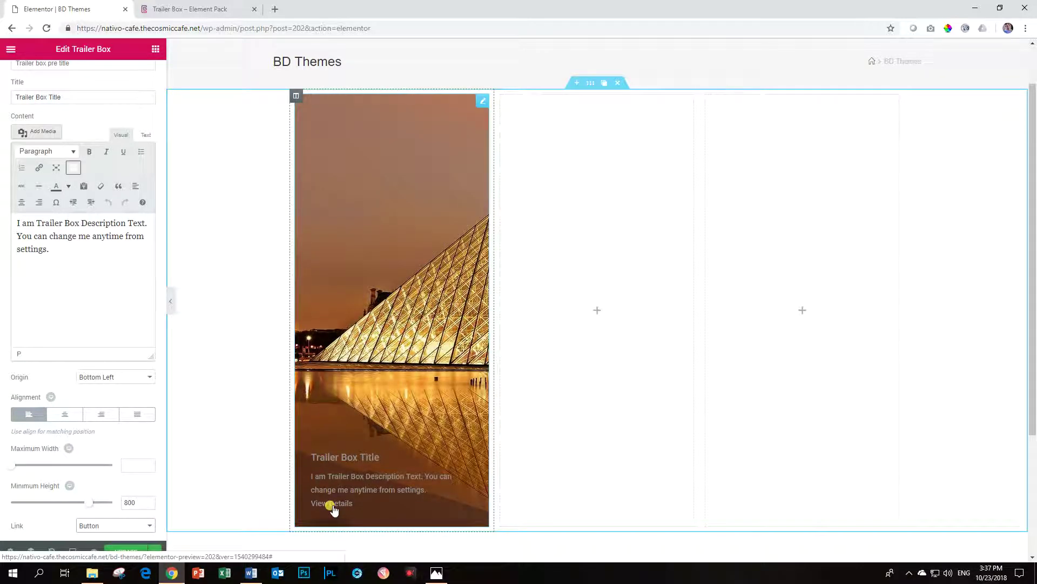
{"action": "scroll", "coordinate": [124, 513], "scroll_direction": "down", "scroll_amount": 1}
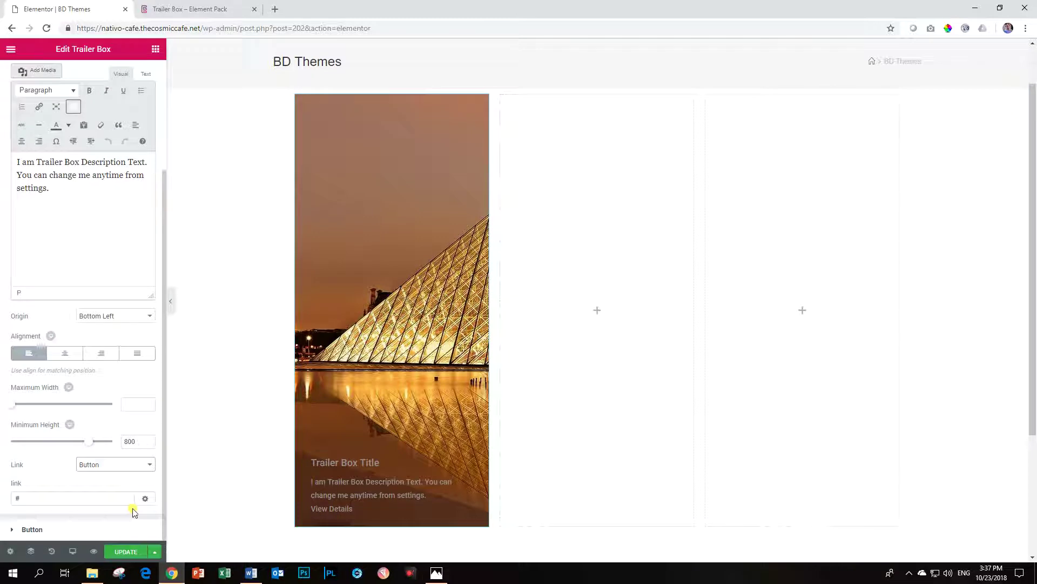
{"action": "left_click", "coordinate": [112, 527]}
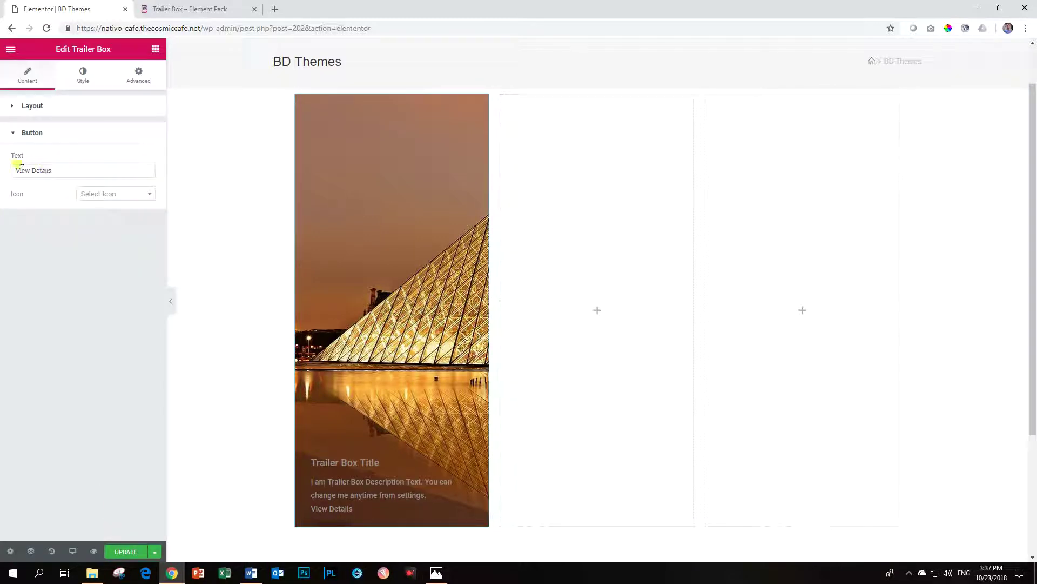
Add a check icon to the View Details button, then remove it so no icon remains.
{"action": "left_click", "coordinate": [99, 200]}
{"action": "scroll", "coordinate": [119, 295], "scroll_direction": "down", "scroll_amount": 15}
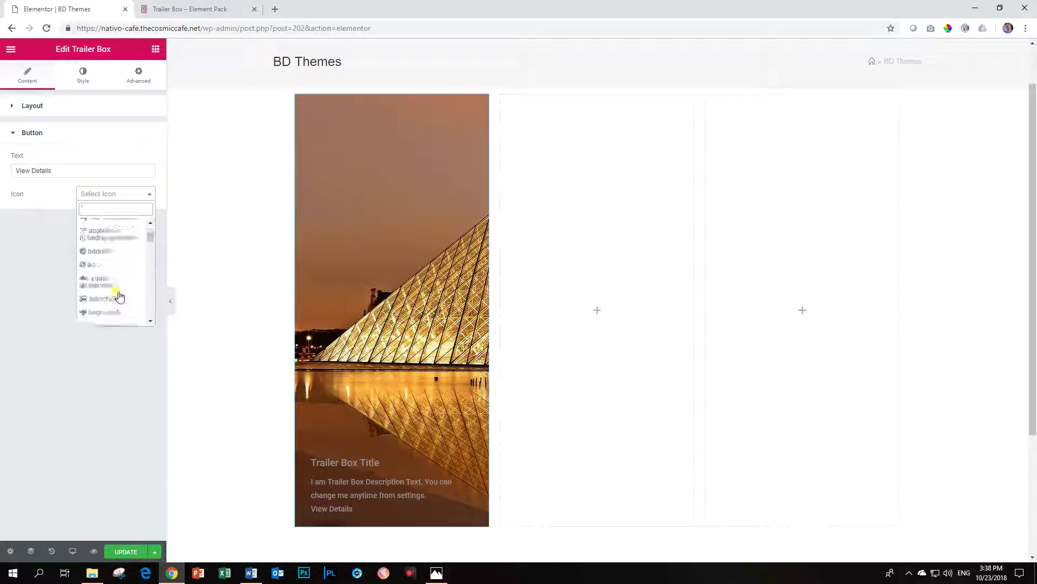
{"action": "scroll", "coordinate": [120, 287], "scroll_direction": "down", "scroll_amount": 3}
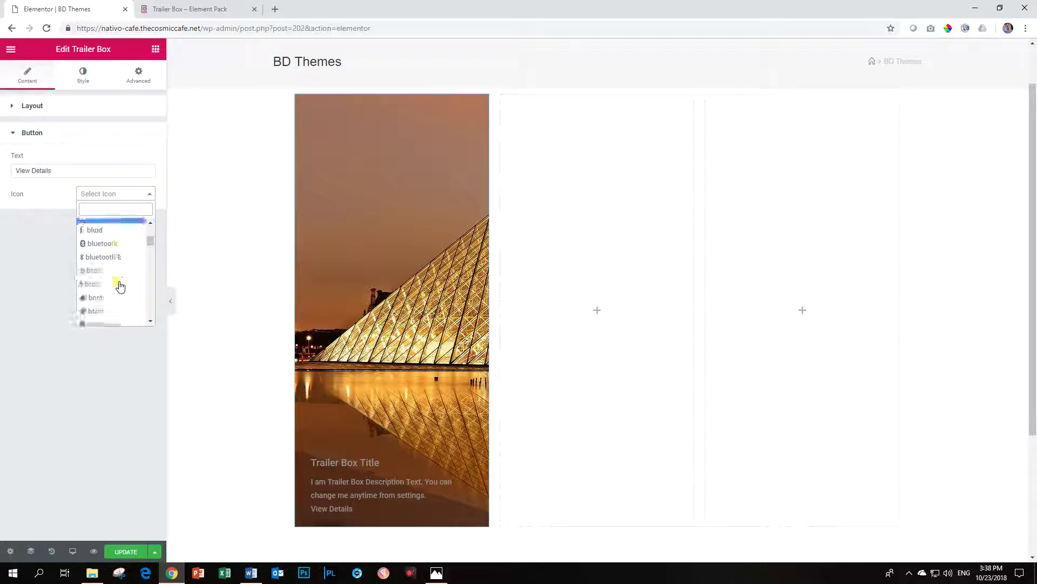
{"action": "scroll", "coordinate": [120, 286], "scroll_direction": "down", "scroll_amount": 10}
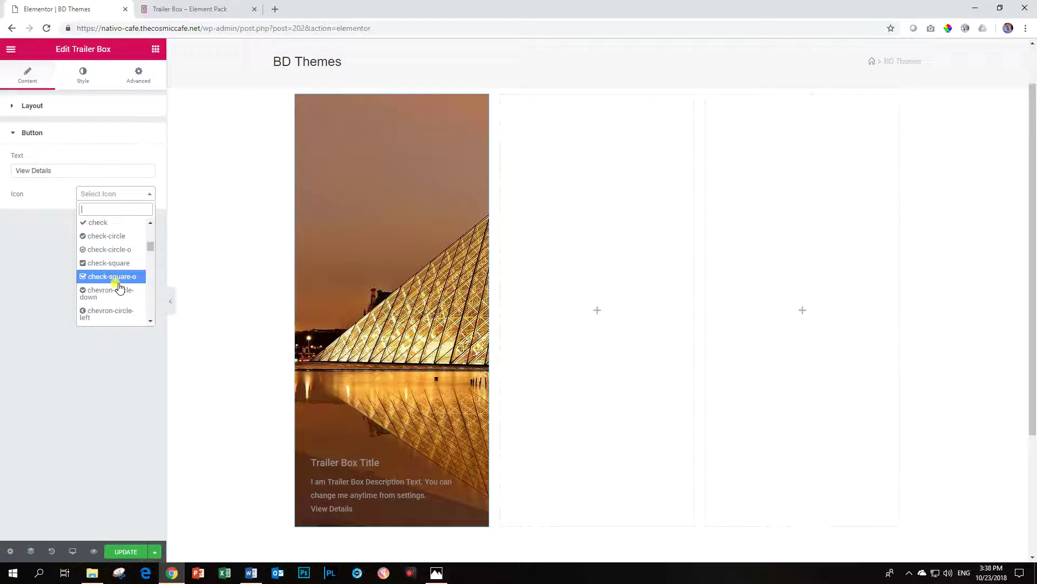
{"action": "left_click", "coordinate": [99, 222]}
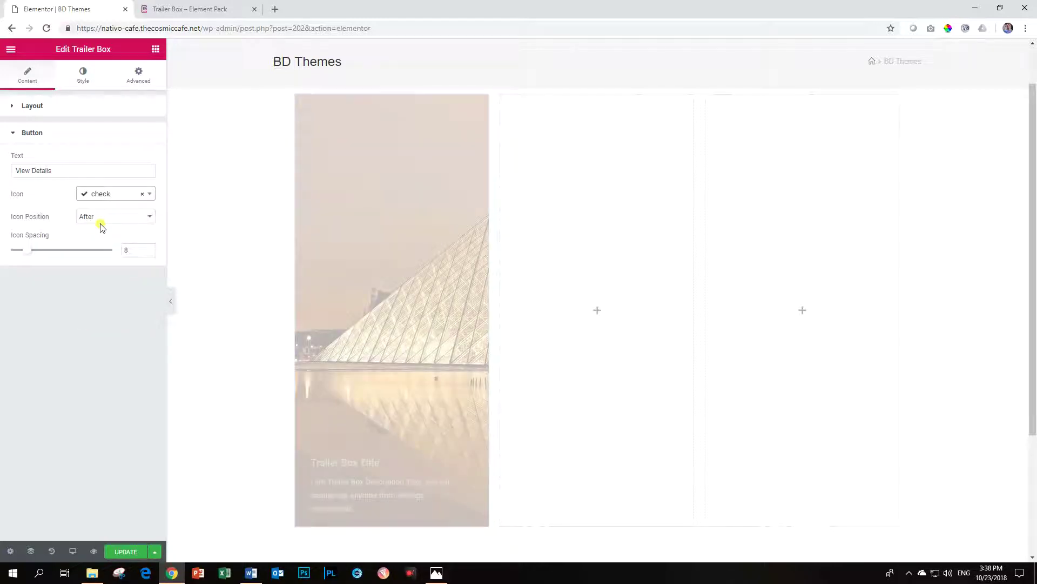
{"action": "left_click", "coordinate": [139, 200]}
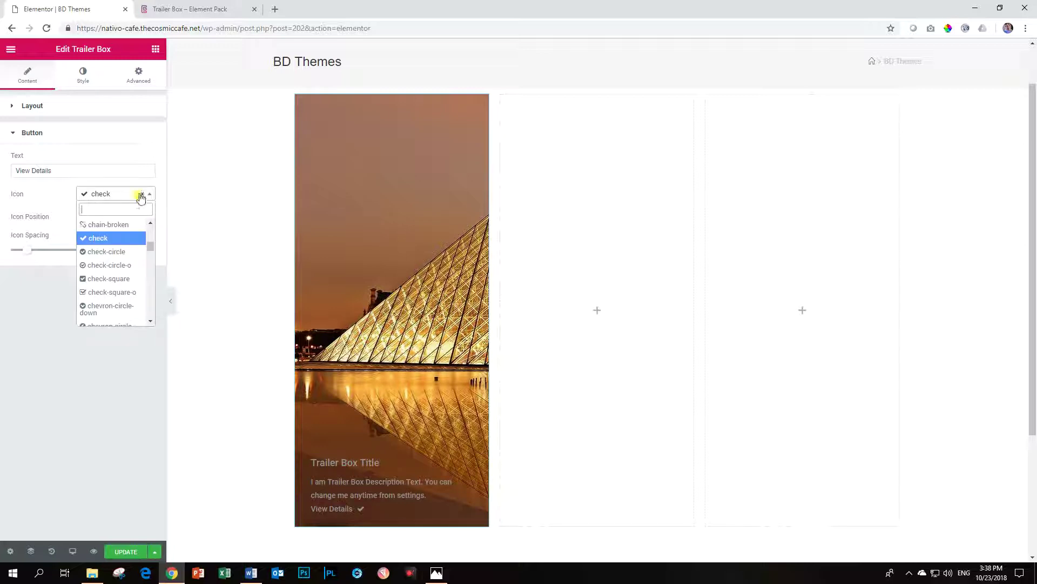
{"action": "left_click", "coordinate": [142, 194]}
{"action": "left_click", "coordinate": [14, 329]}
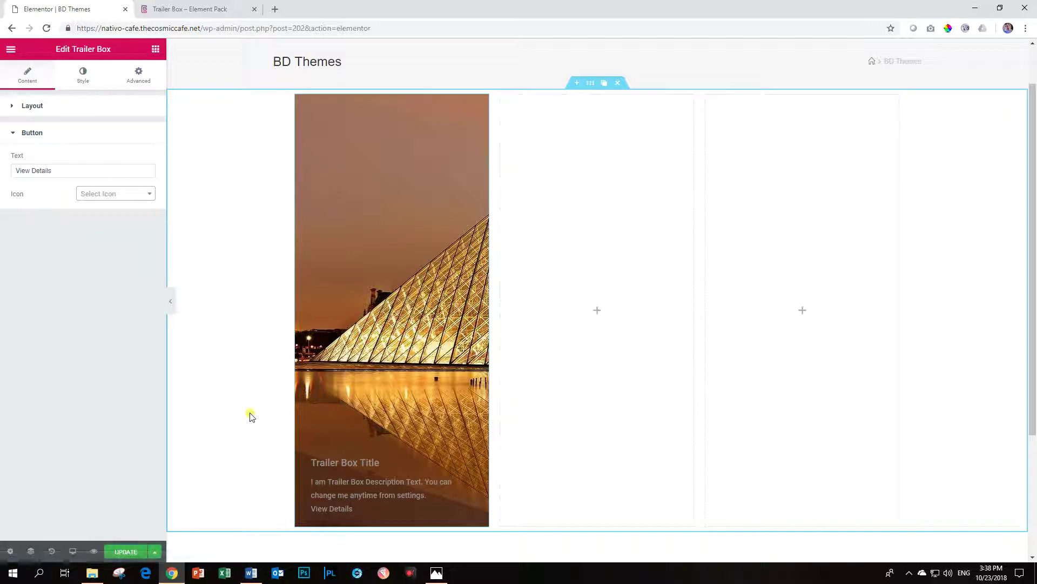
Set the Trailer Box title colour to white.
{"action": "left_click", "coordinate": [78, 74]}
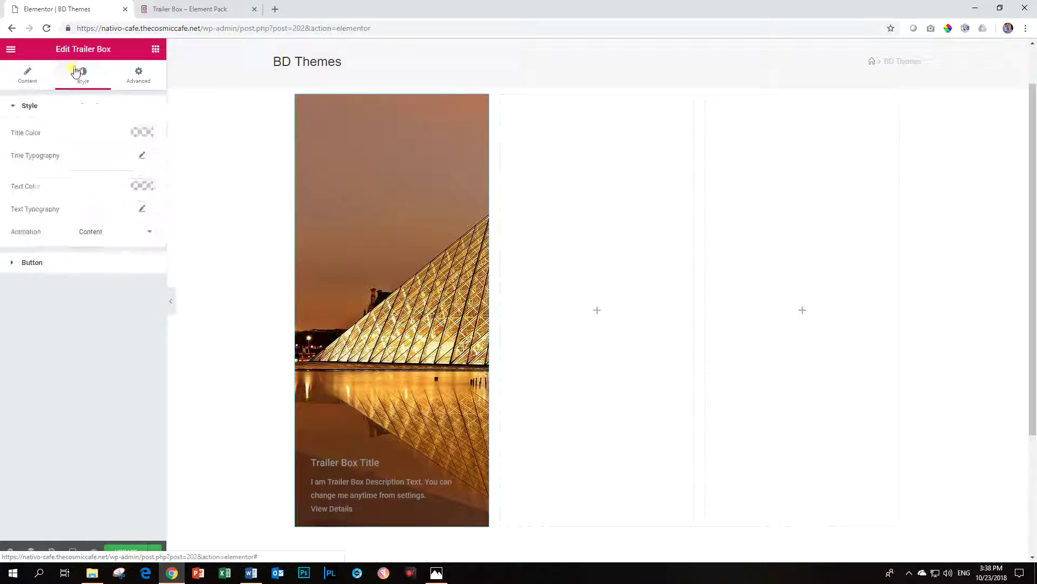
{"action": "left_click", "coordinate": [140, 132]}
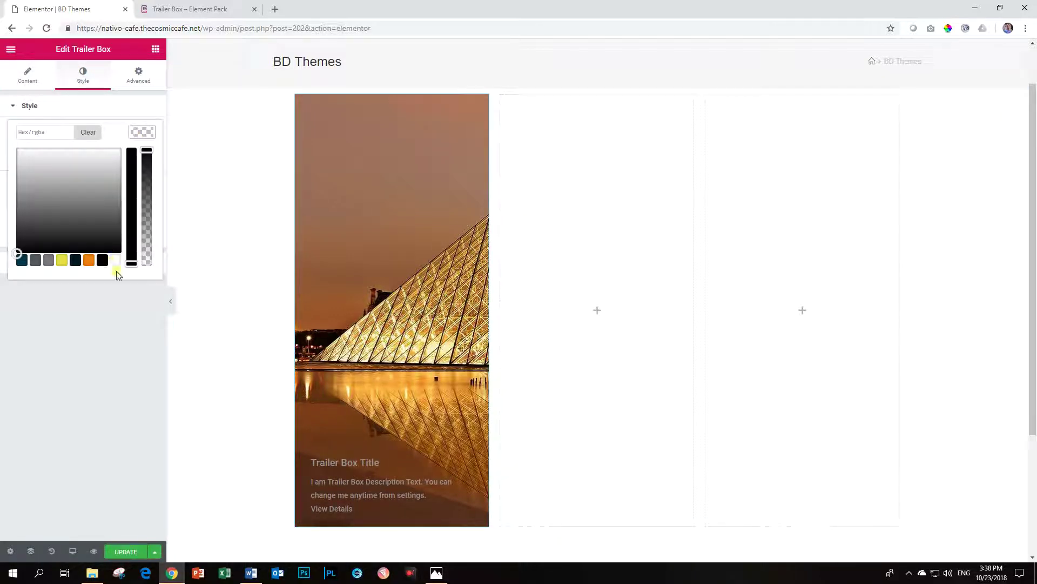
{"action": "left_click", "coordinate": [114, 261]}
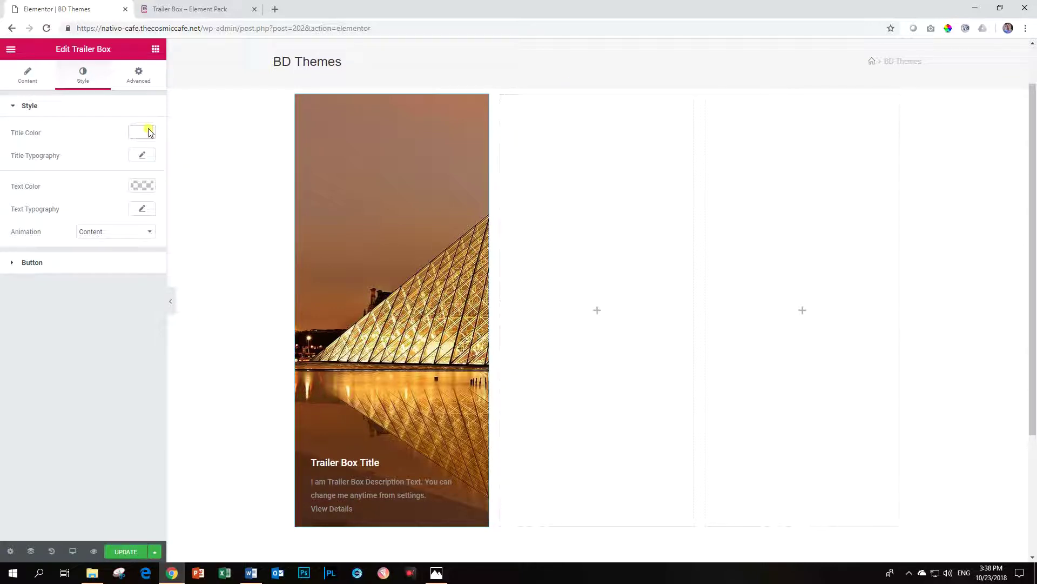
Set the title typography font family to Raleway.
{"action": "left_click", "coordinate": [142, 156]}
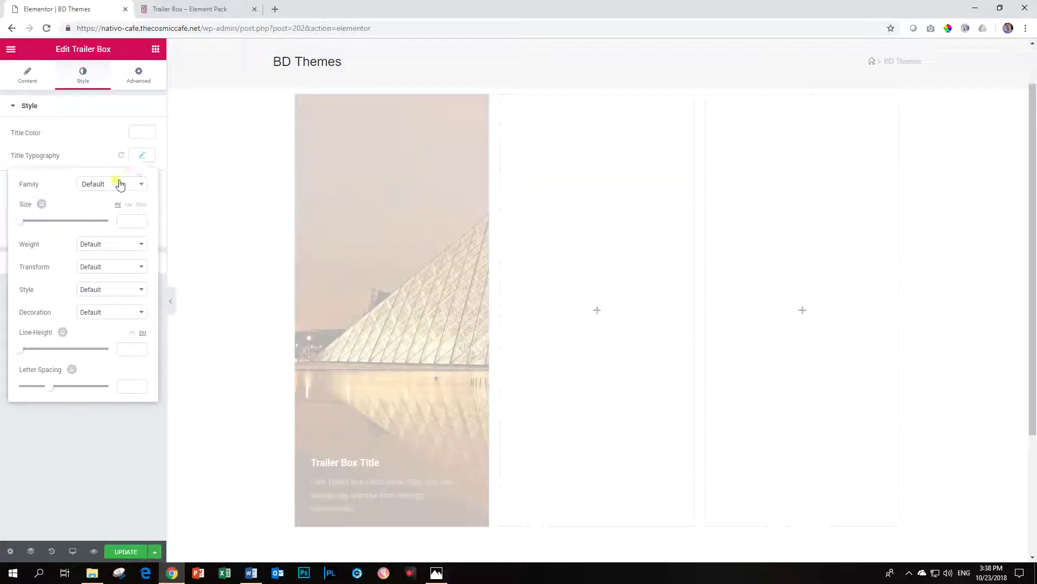
{"action": "left_click", "coordinate": [120, 184]}
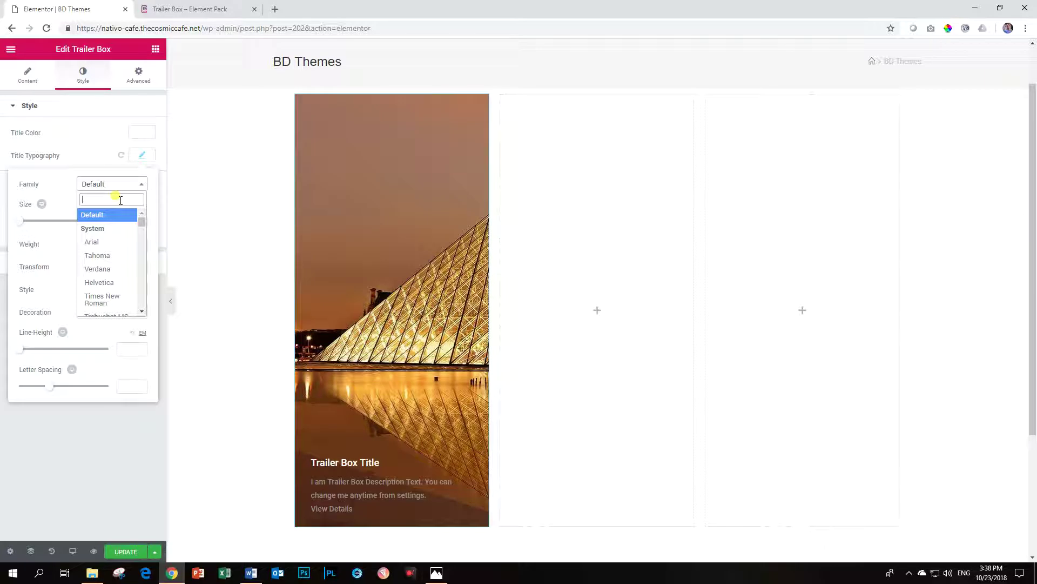
{"action": "type", "text": "raleway"}
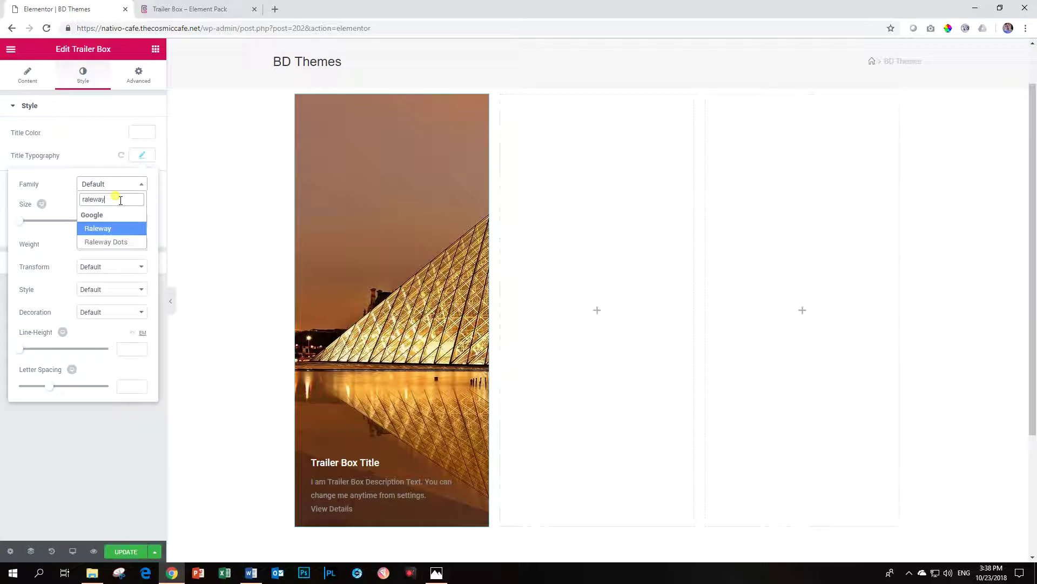
{"action": "left_click", "coordinate": [100, 229]}
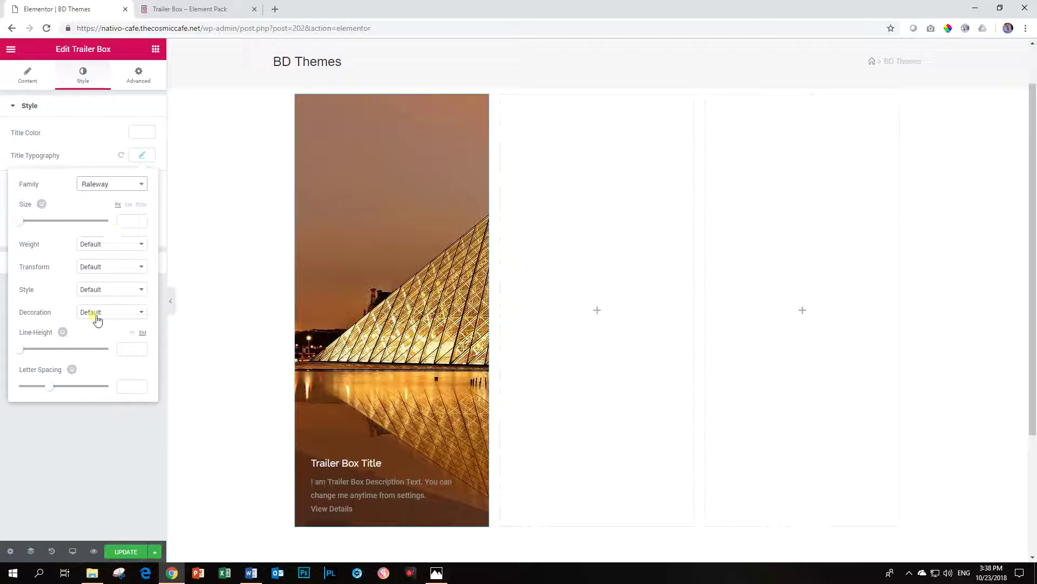
{"action": "left_click", "coordinate": [144, 159]}
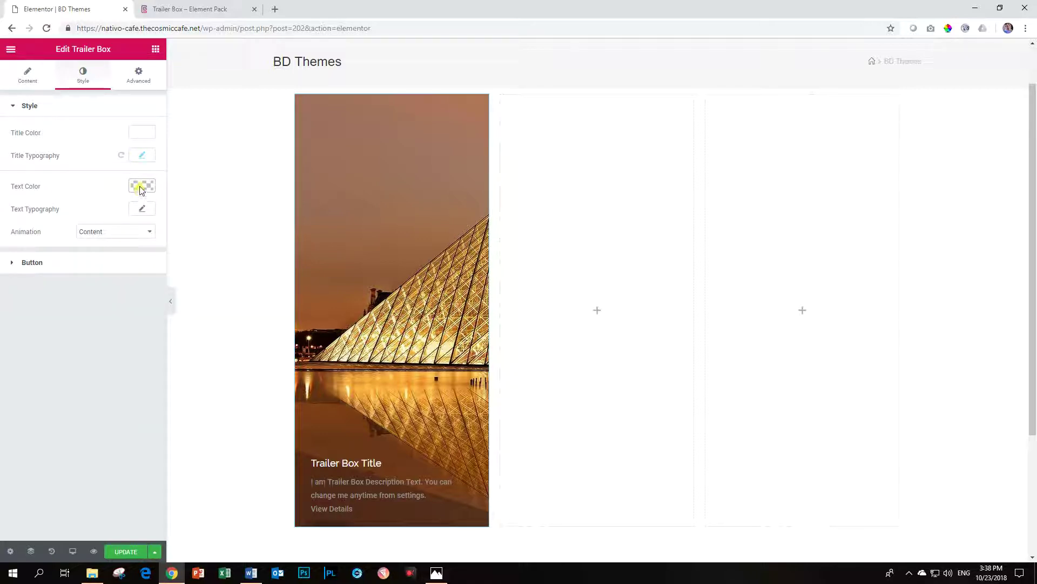
{"action": "left_click", "coordinate": [141, 186]}
Make the description text orange, rgba(240,129,14).
{"action": "left_click", "coordinate": [142, 182]}
{"action": "left_click", "coordinate": [135, 187]}
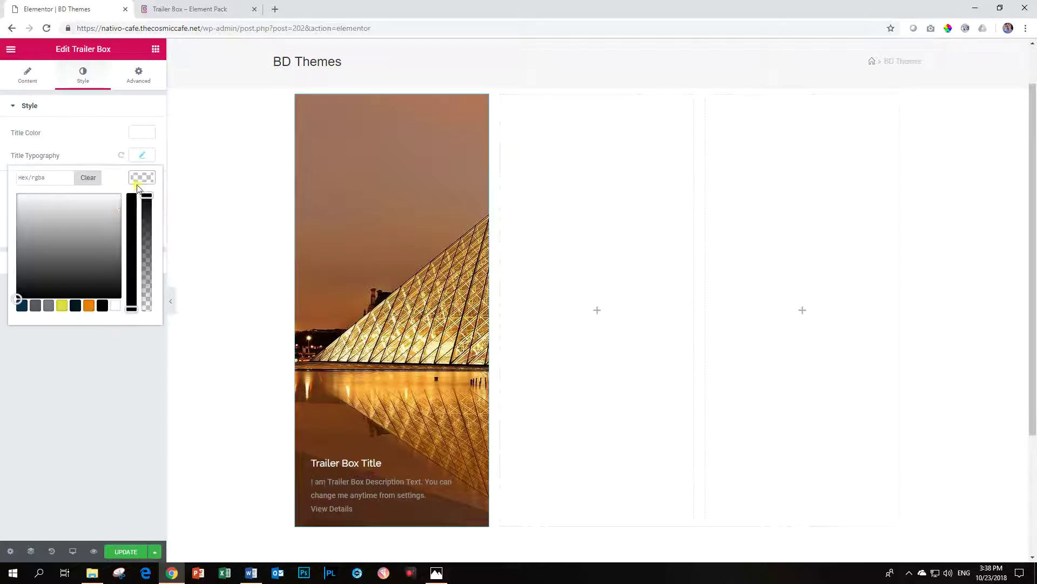
{"action": "left_click", "coordinate": [115, 306]}
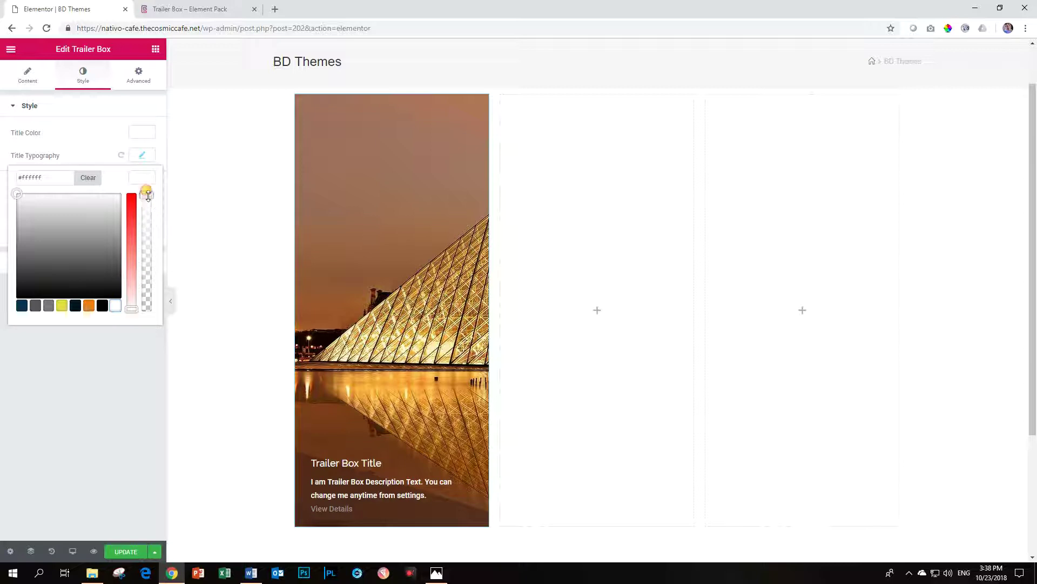
{"action": "left_click_drag", "start_coordinate": [146, 195], "coordinate": [146, 227]}
{"action": "left_click", "coordinate": [89, 306]}
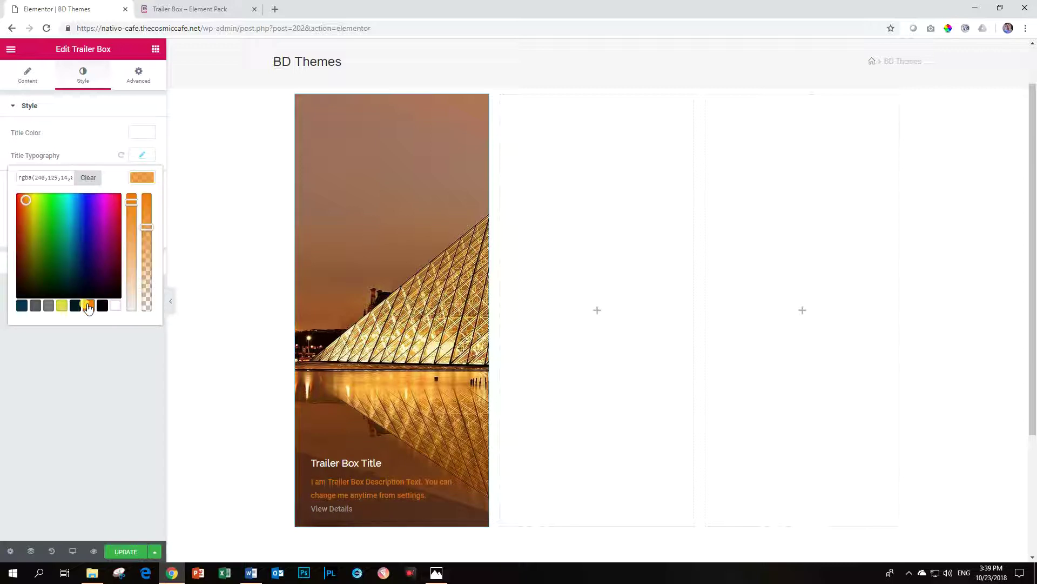
{"action": "left_click", "coordinate": [143, 183]}
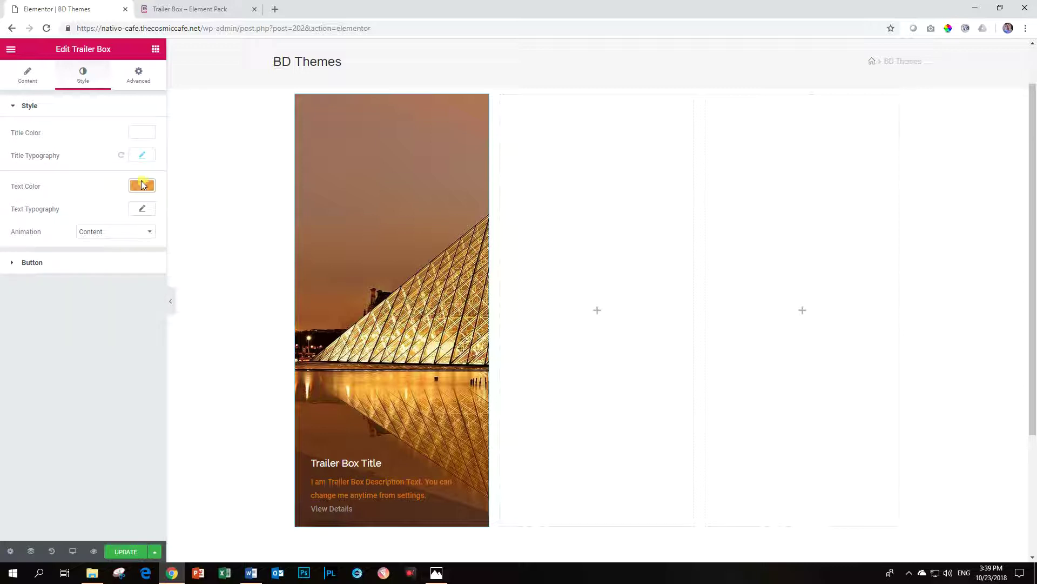
Set the description font to Raleway with a 1.6 EM line height.
{"action": "left_click", "coordinate": [143, 208]}
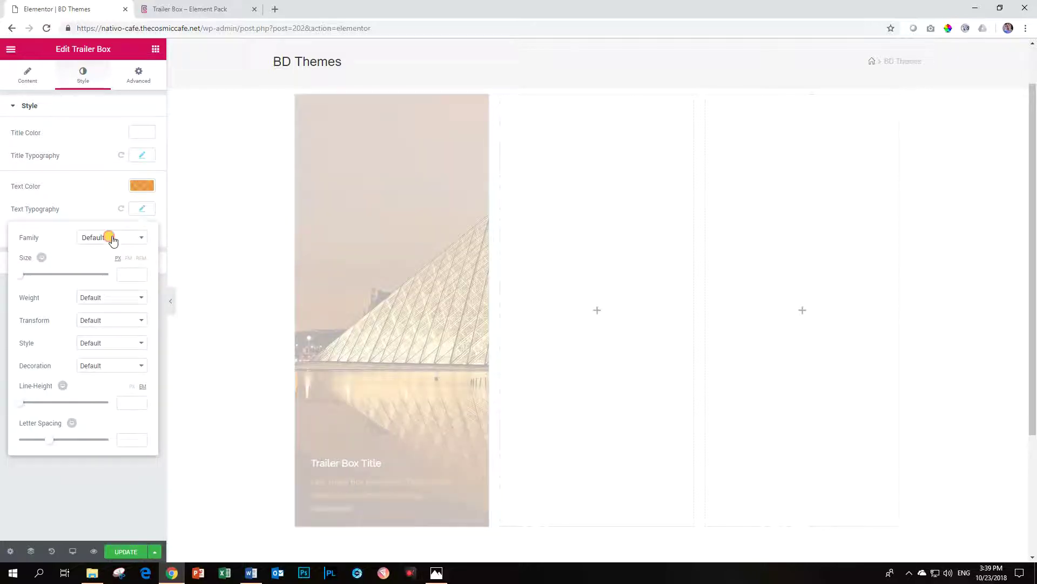
{"action": "left_click", "coordinate": [109, 238]}
{"action": "type", "text": "ralewa"}
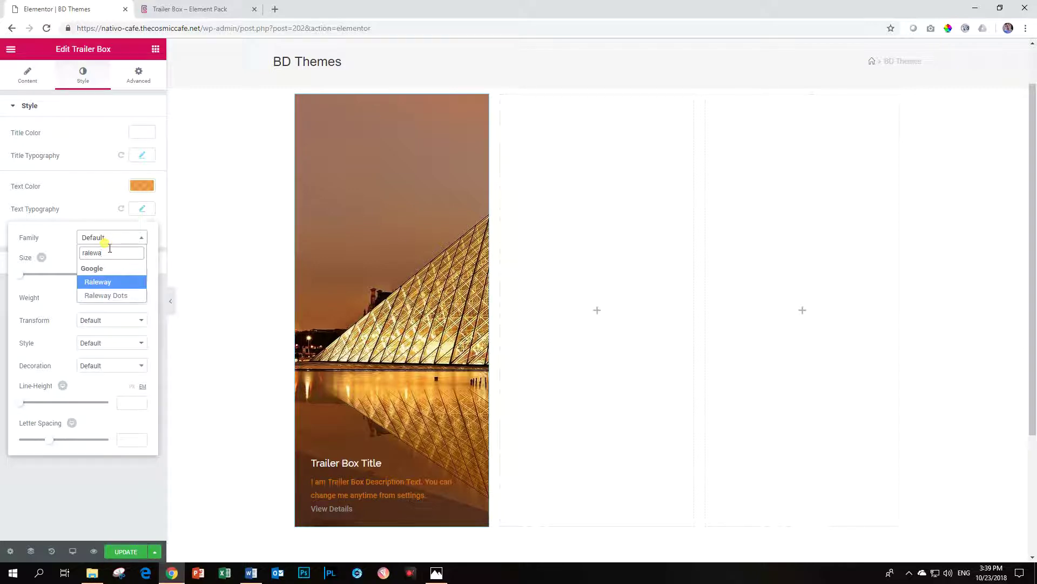
{"action": "left_click", "coordinate": [101, 285]}
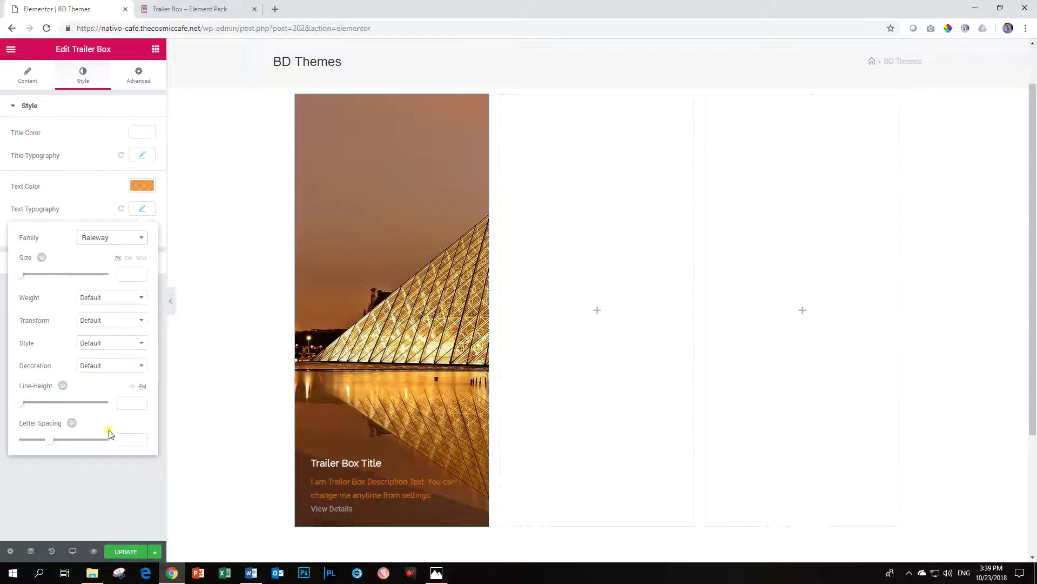
{"action": "type", "text": "1.4"}
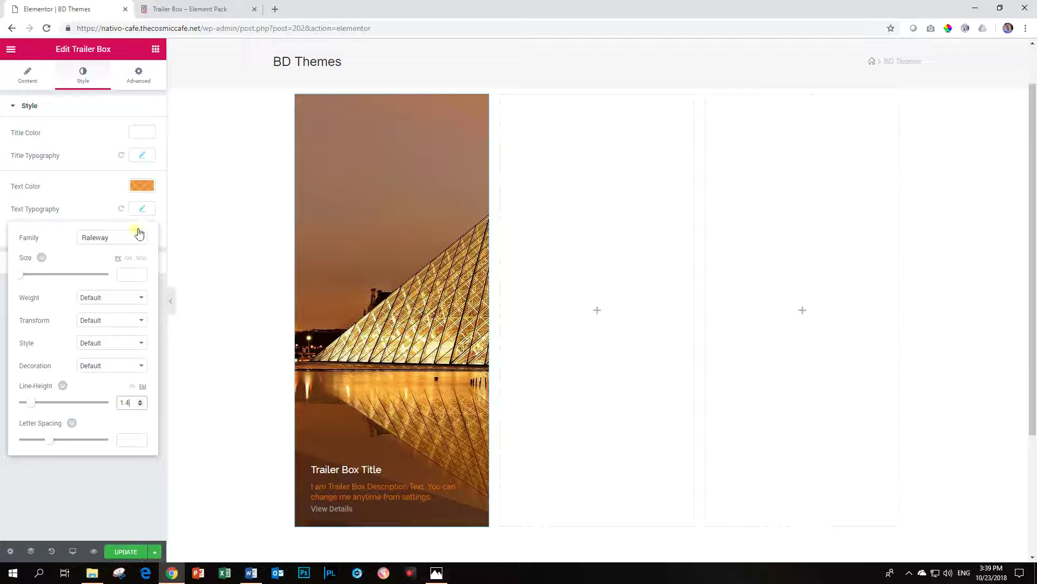
{"action": "left_click", "coordinate": [142, 185]}
{"action": "left_click", "coordinate": [146, 186]}
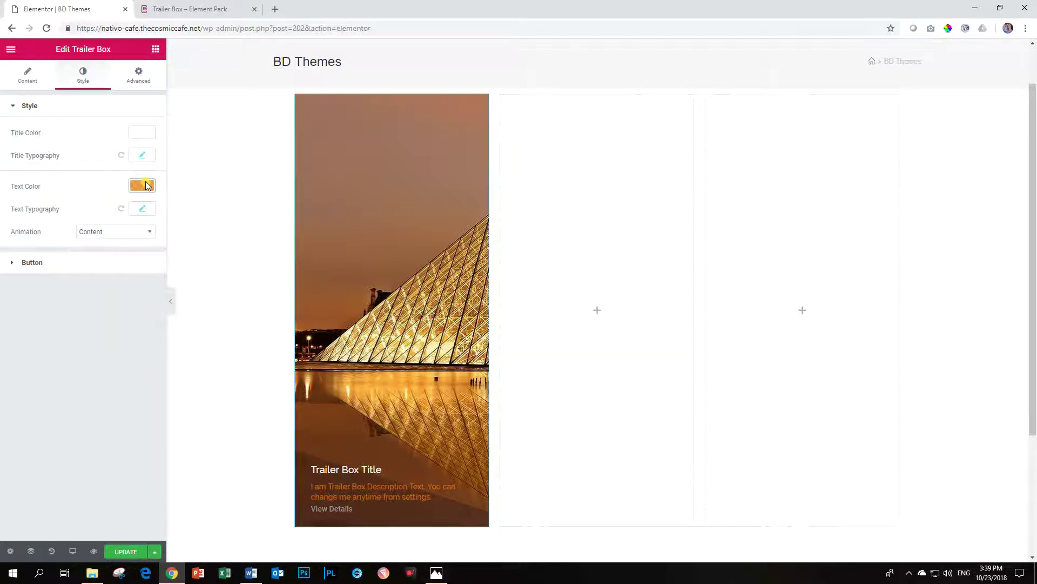
{"action": "left_click", "coordinate": [108, 232]}
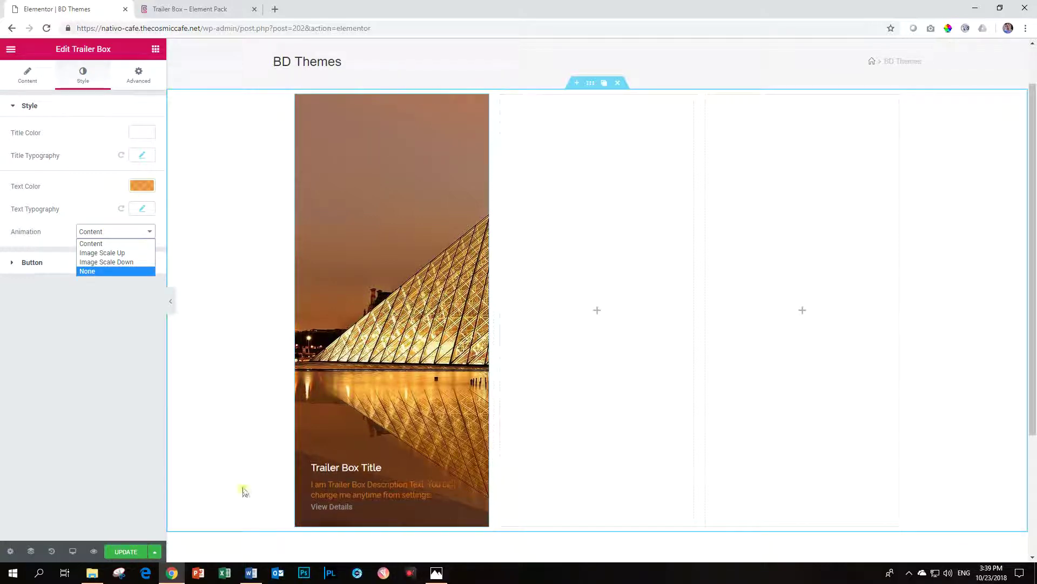
{"action": "left_click", "coordinate": [99, 244]}
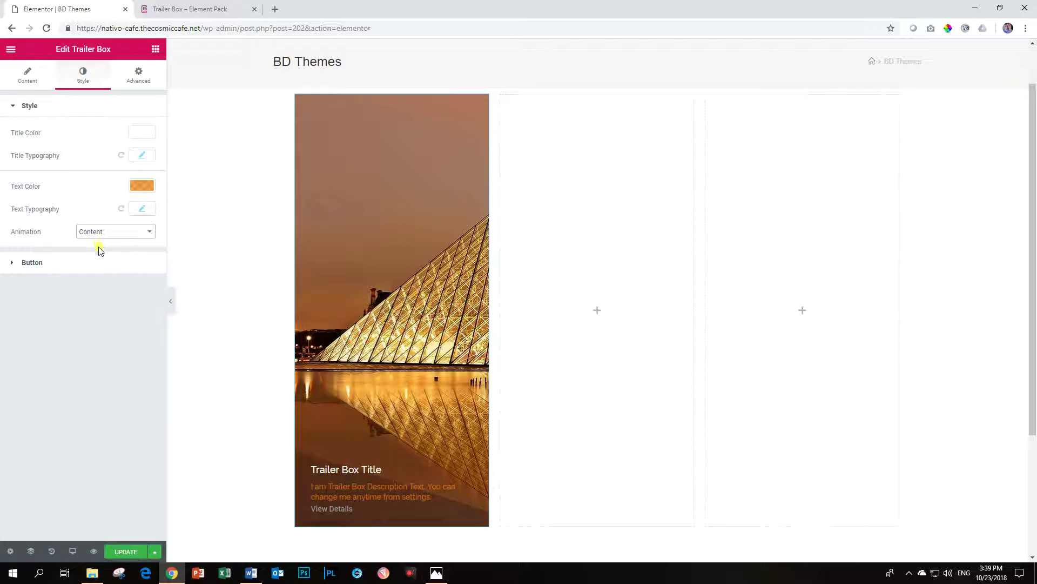
{"action": "left_click", "coordinate": [81, 231]}
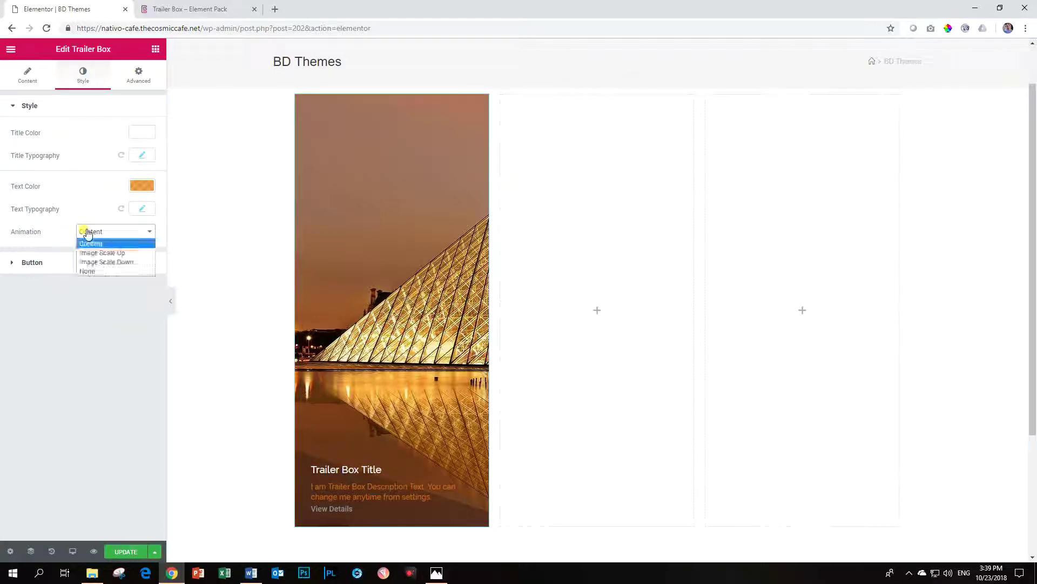
{"action": "left_click", "coordinate": [85, 249]}
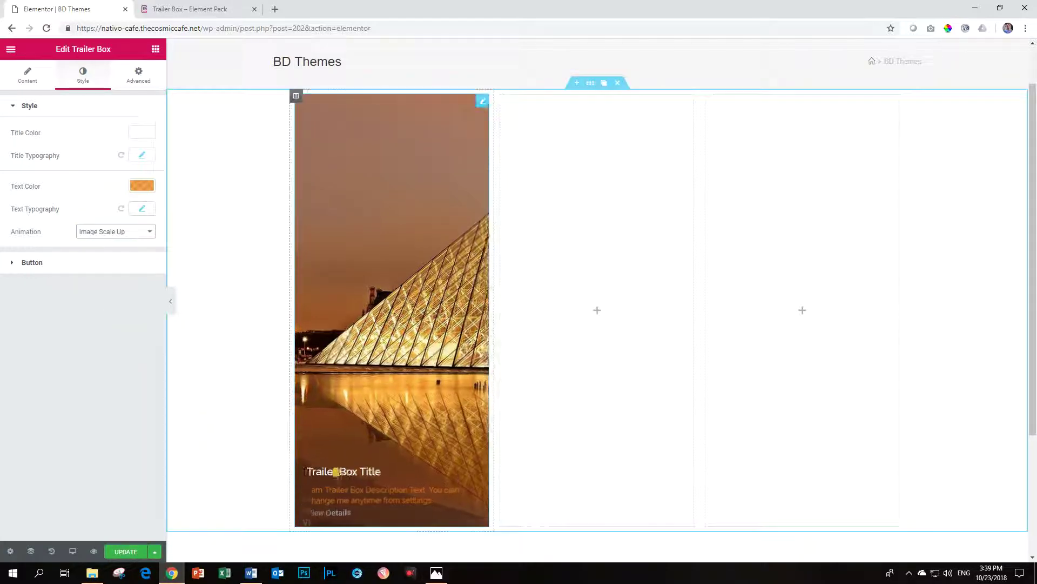
{"action": "left_click", "coordinate": [108, 231]}
{"action": "left_click", "coordinate": [117, 261]}
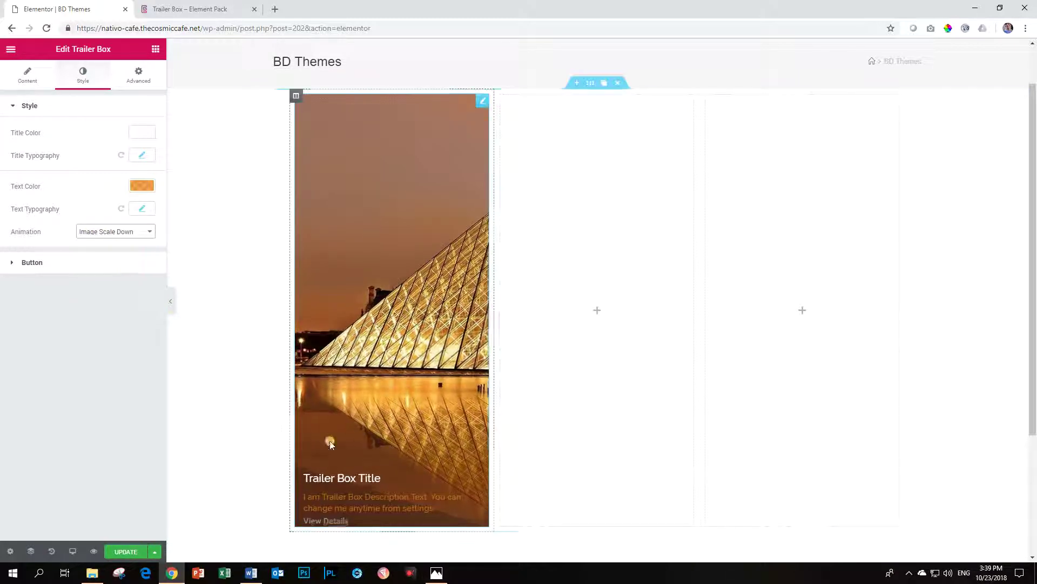
{"action": "left_click", "coordinate": [102, 231]}
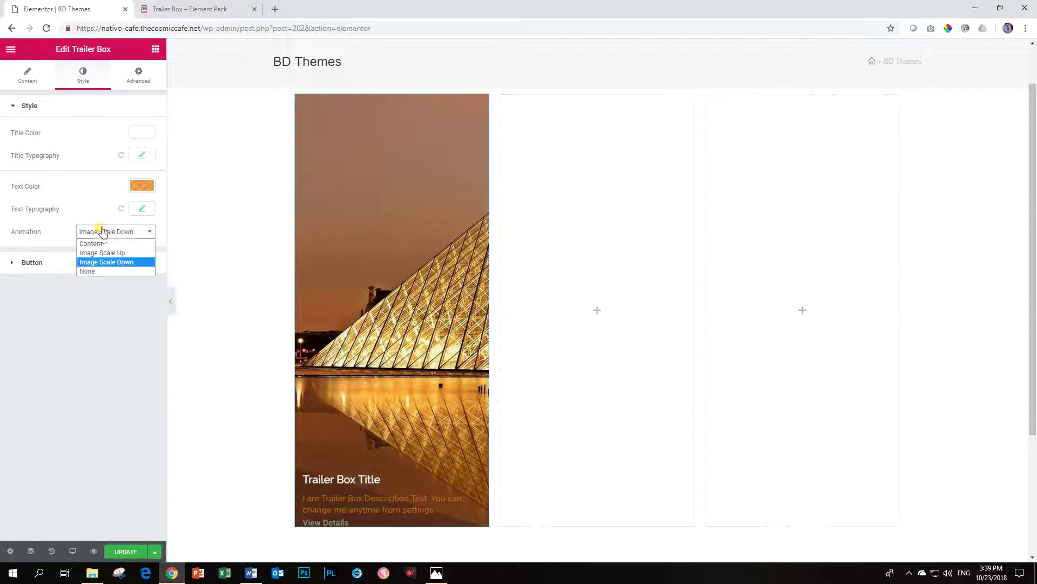
{"action": "left_click", "coordinate": [97, 271]}
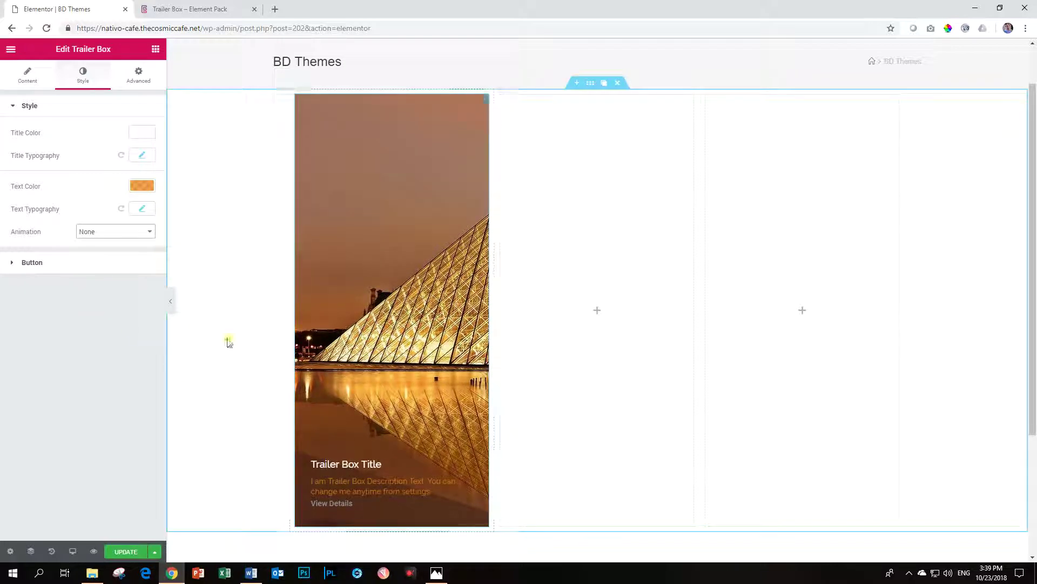
{"action": "left_click", "coordinate": [90, 231]}
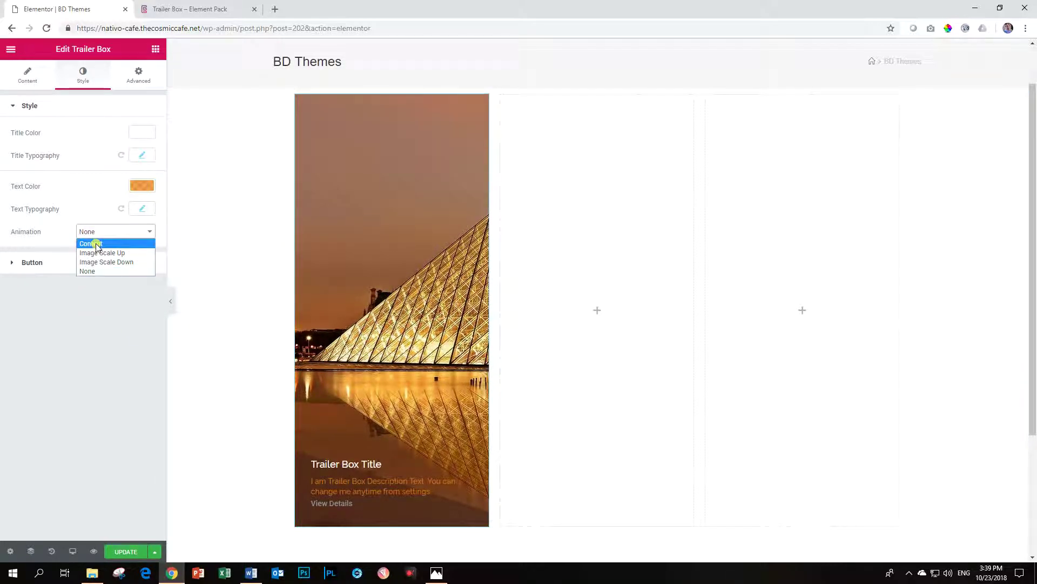
{"action": "left_click", "coordinate": [93, 243]}
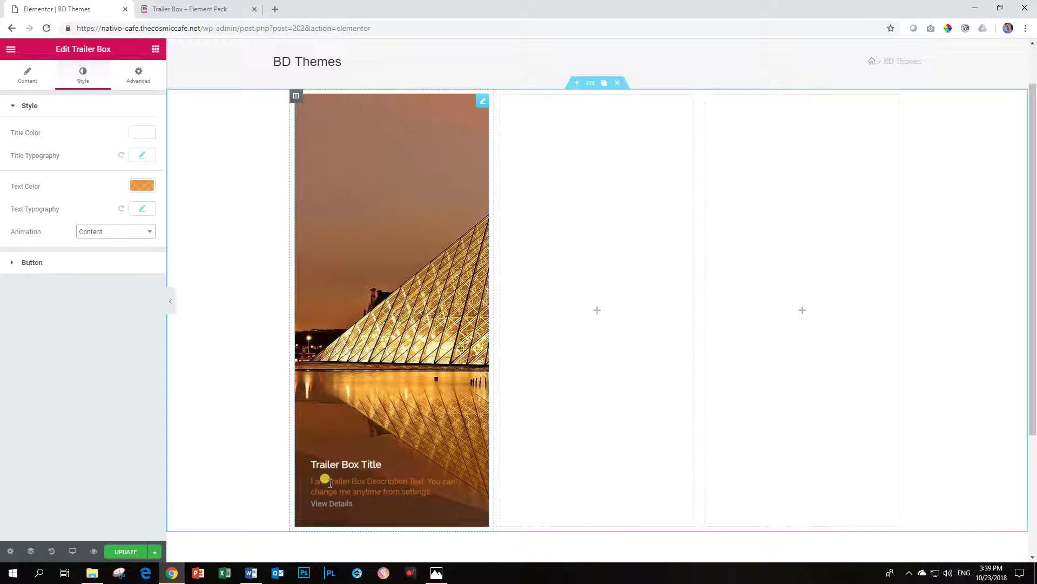
Unlink the button padding and set the top padding to 20.
{"action": "left_click", "coordinate": [54, 263]}
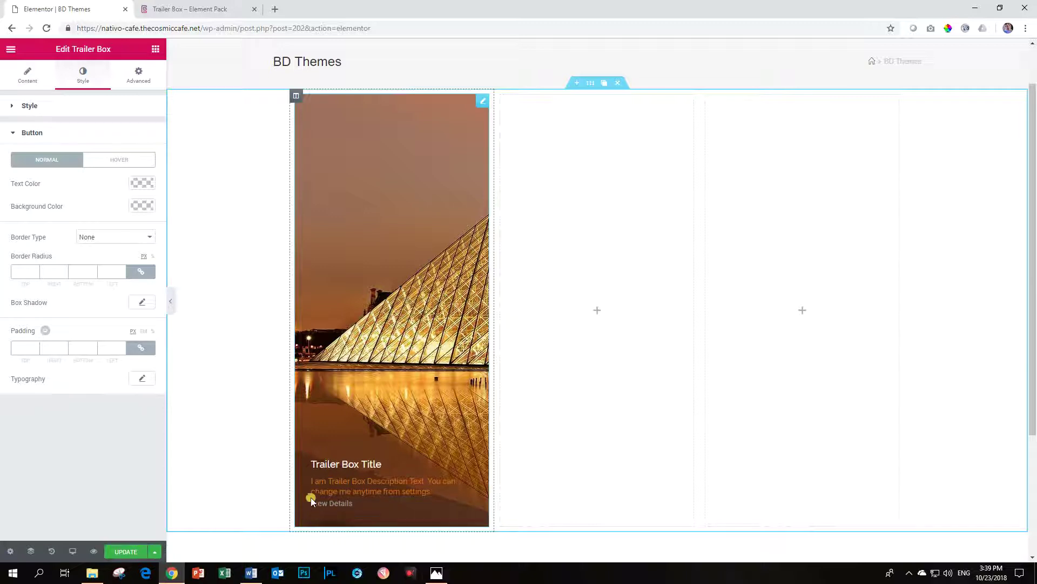
{"action": "left_click", "coordinate": [140, 347]}
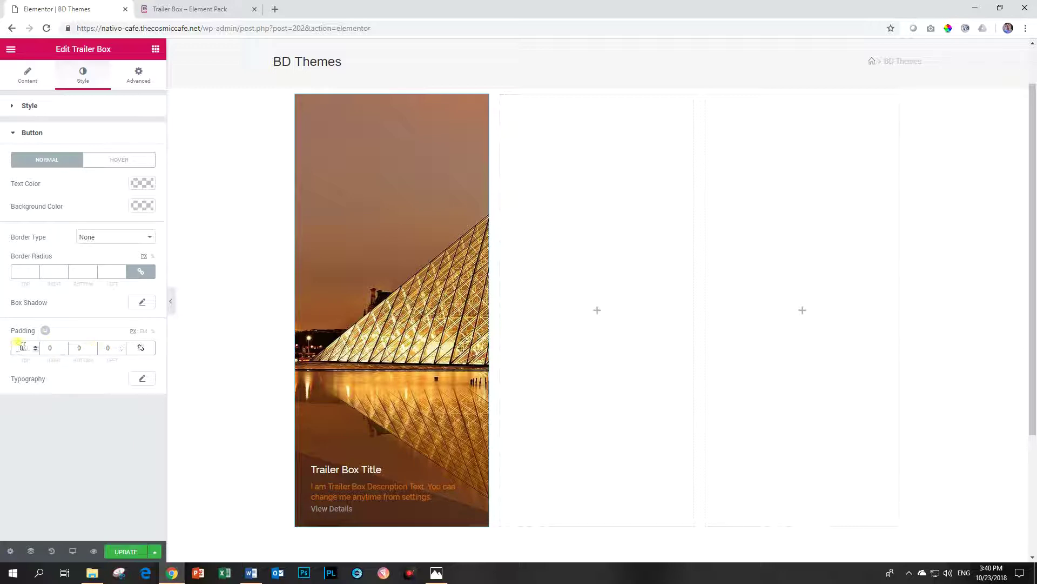
{"action": "left_click_drag", "start_coordinate": [22, 346], "coordinate": [7, 348]}
{"action": "type", "text": "20"}
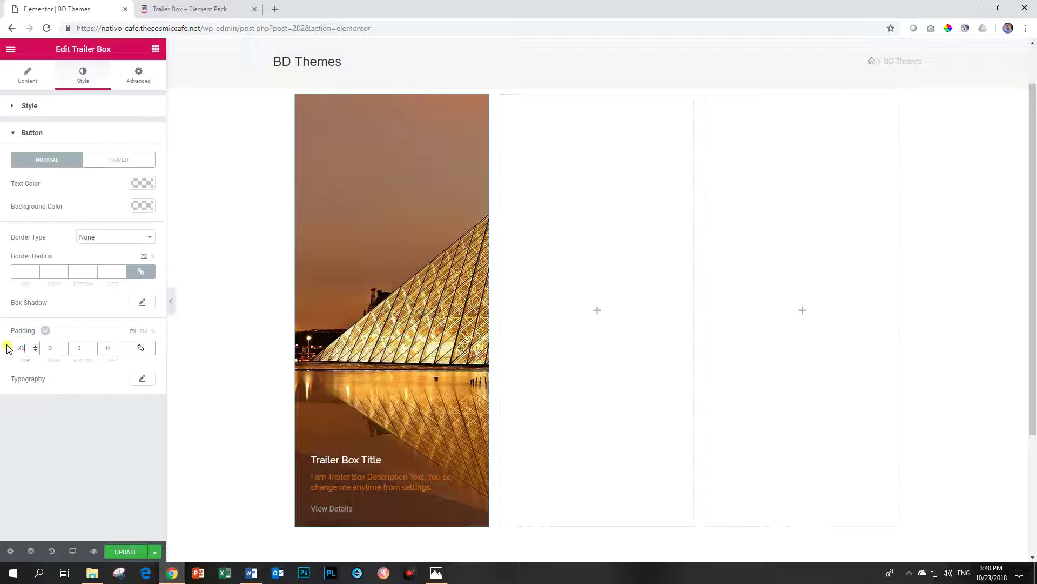
Make the View Details button text white with slightly reduced opacity.
{"action": "left_click", "coordinate": [142, 185]}
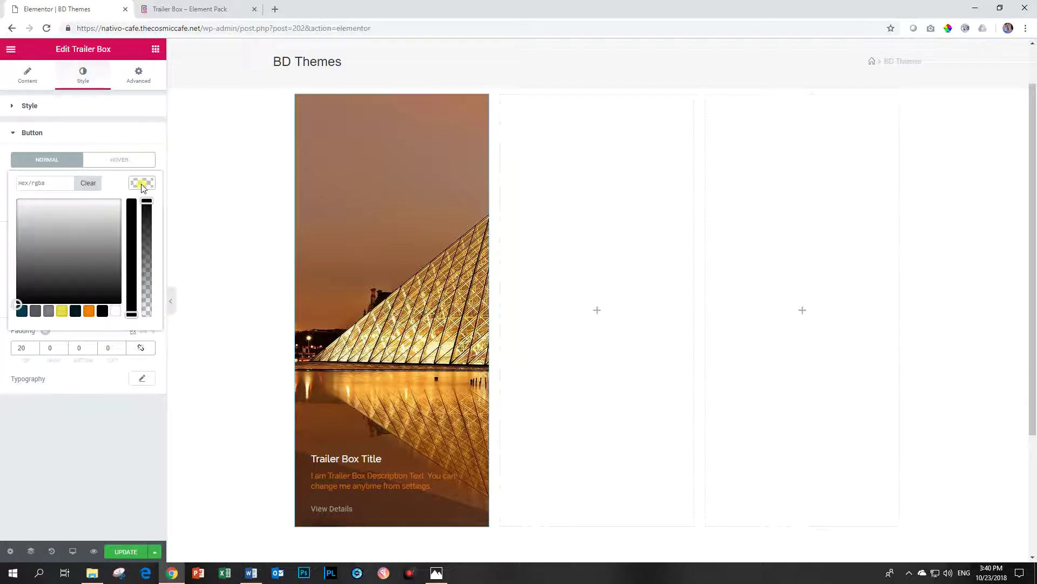
{"action": "left_click", "coordinate": [113, 311]}
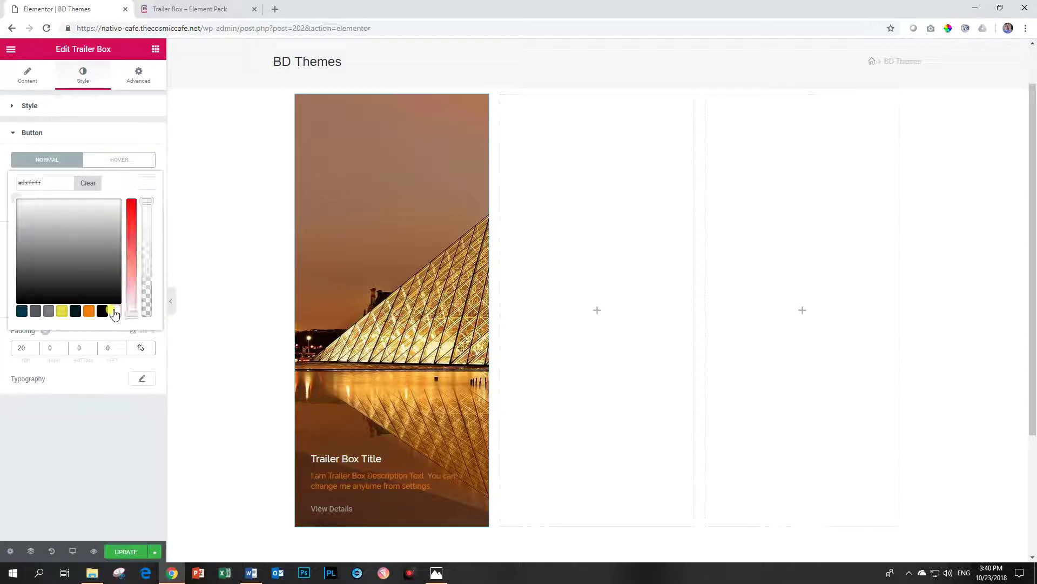
{"action": "left_click", "coordinate": [48, 311]}
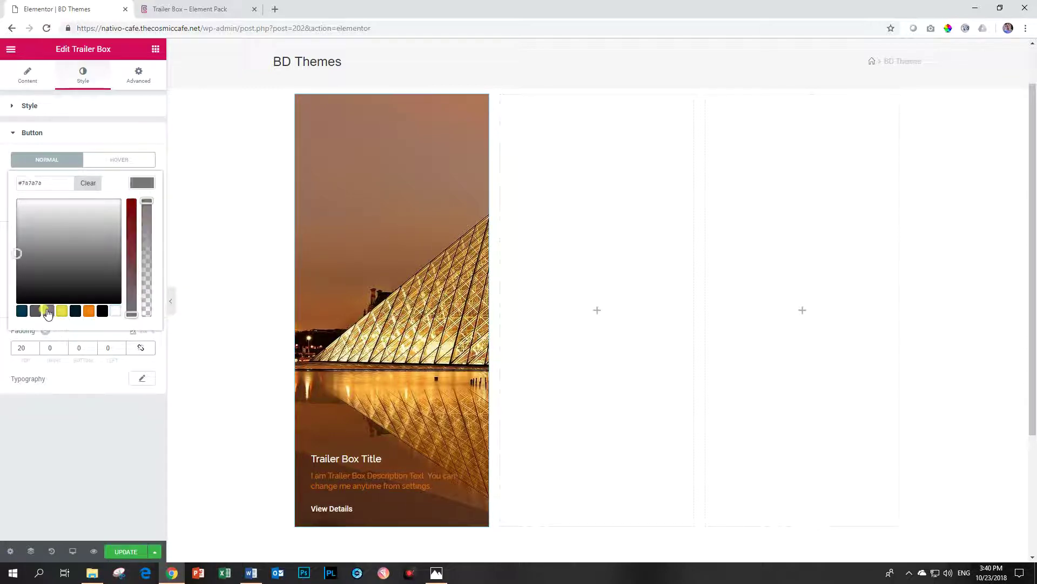
{"action": "left_click", "coordinate": [113, 311]}
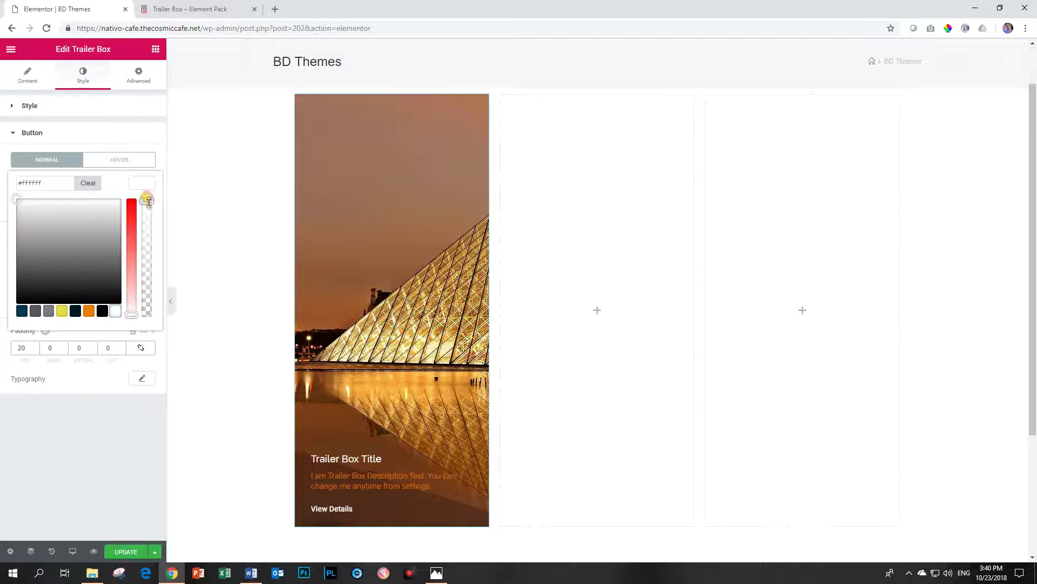
{"action": "left_click_drag", "start_coordinate": [146, 200], "coordinate": [145, 221]}
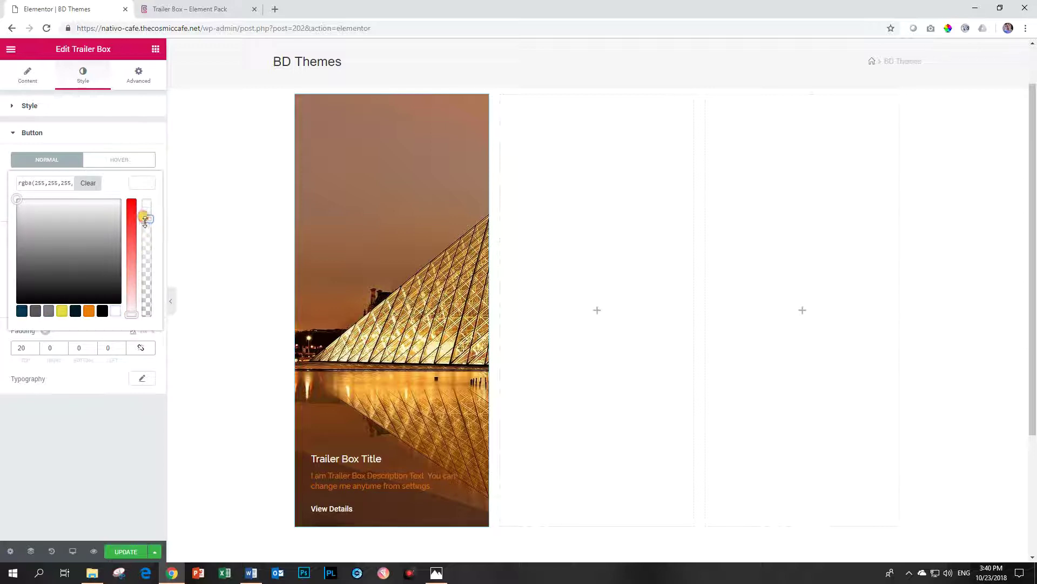
{"action": "left_click", "coordinate": [146, 184]}
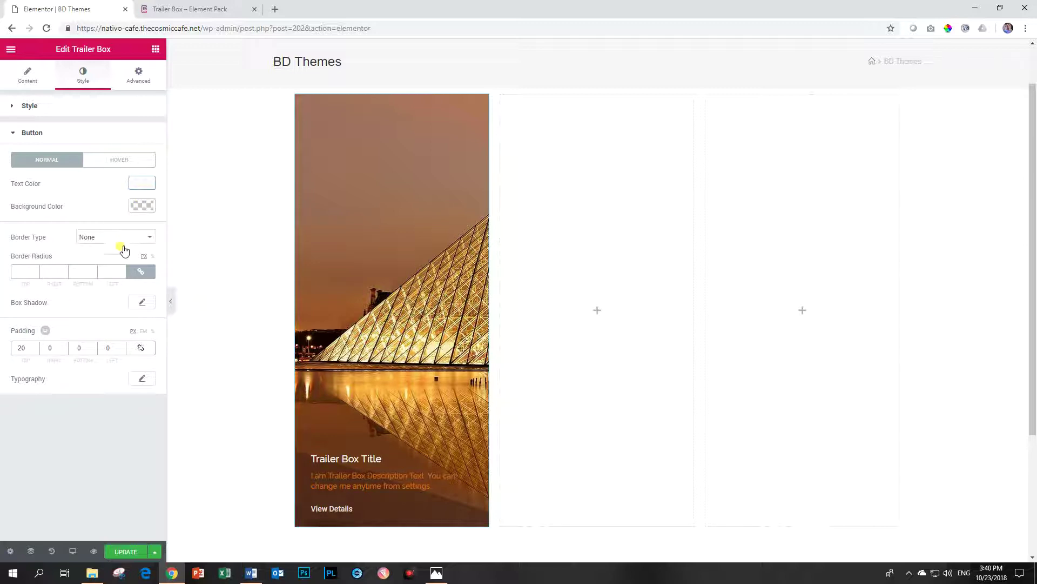
Set the button typography to Raleway at font weight 300.
{"action": "left_click", "coordinate": [143, 381]}
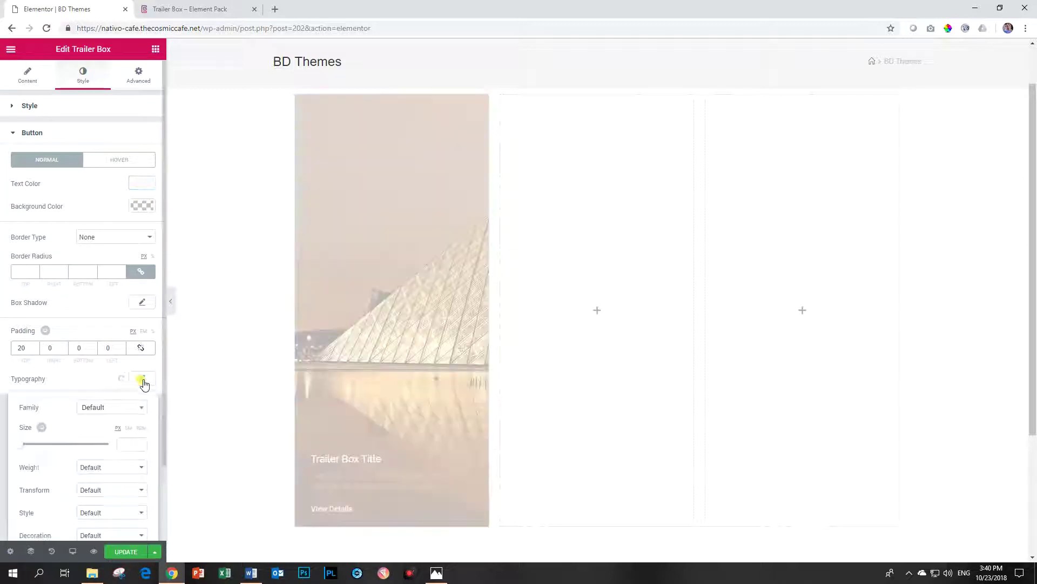
{"action": "left_click", "coordinate": [111, 411]}
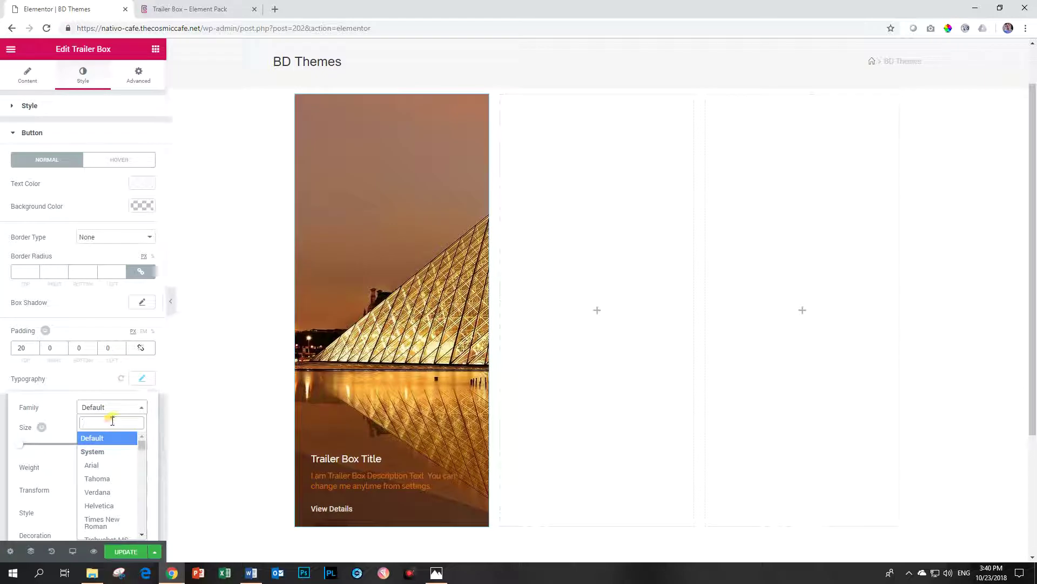
{"action": "type", "text": "rale"}
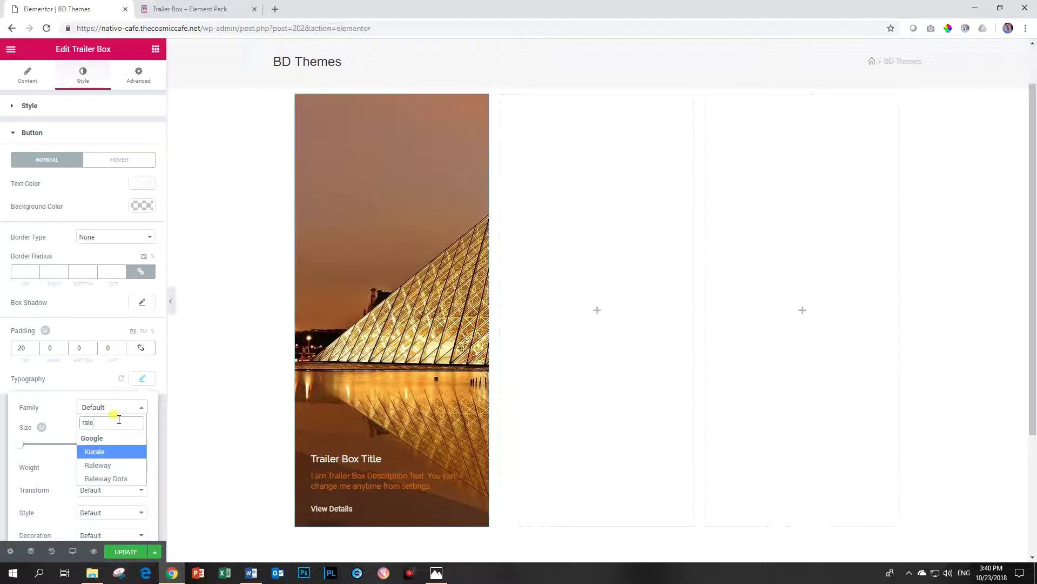
{"action": "left_click", "coordinate": [91, 466]}
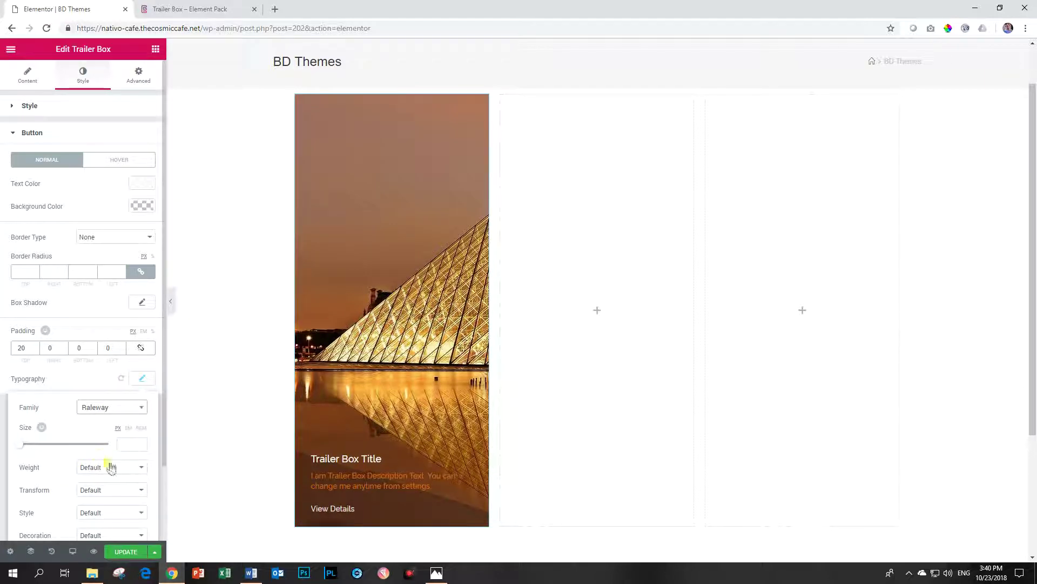
{"action": "left_click", "coordinate": [103, 472]}
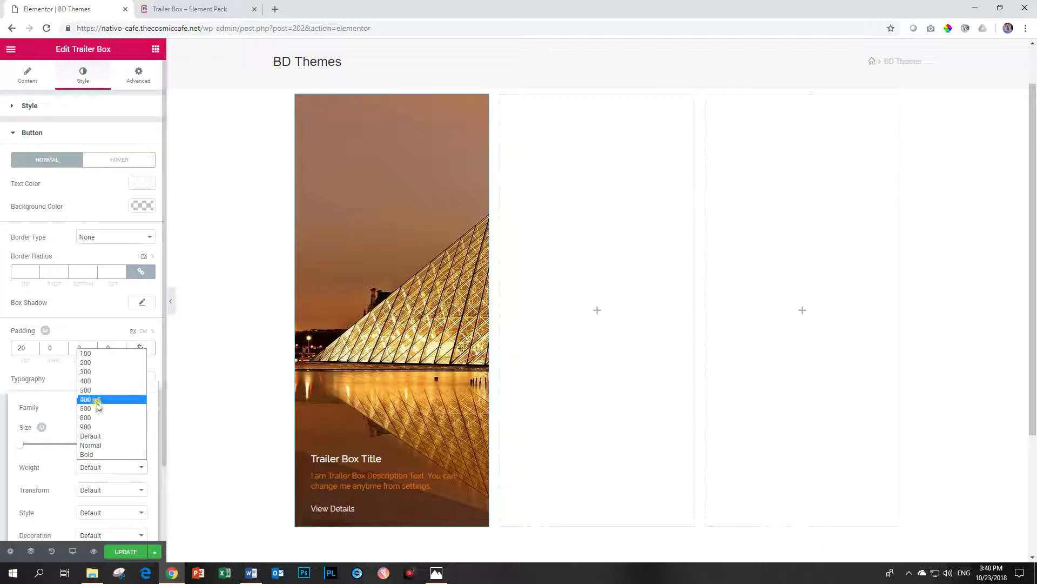
{"action": "left_click", "coordinate": [97, 371]}
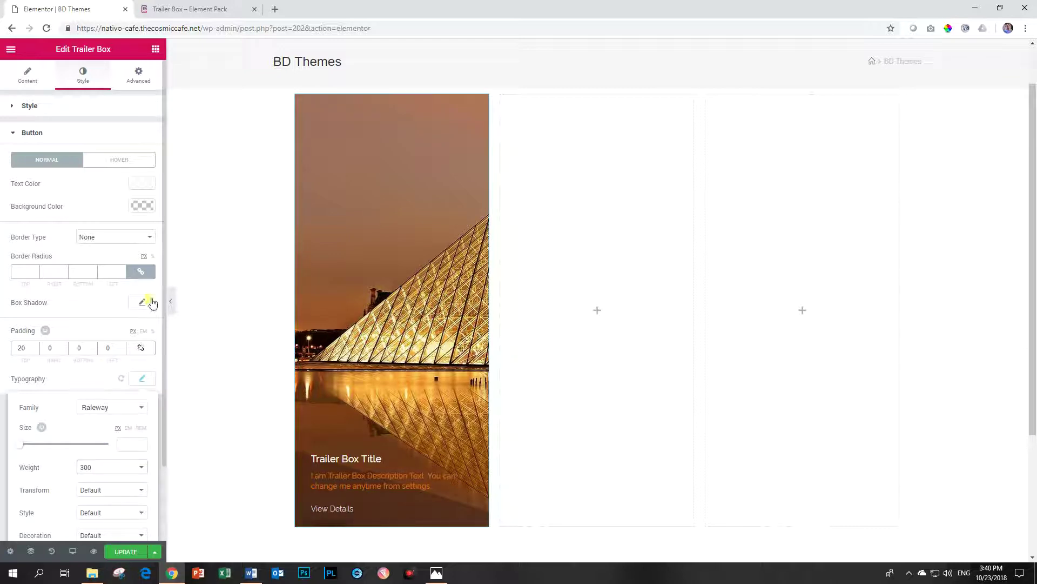
Make the button text uppercase with a letter spacing of 1.
{"action": "scroll", "coordinate": [95, 421], "scroll_direction": "down", "scroll_amount": 2}
{"action": "left_click", "coordinate": [97, 408]}
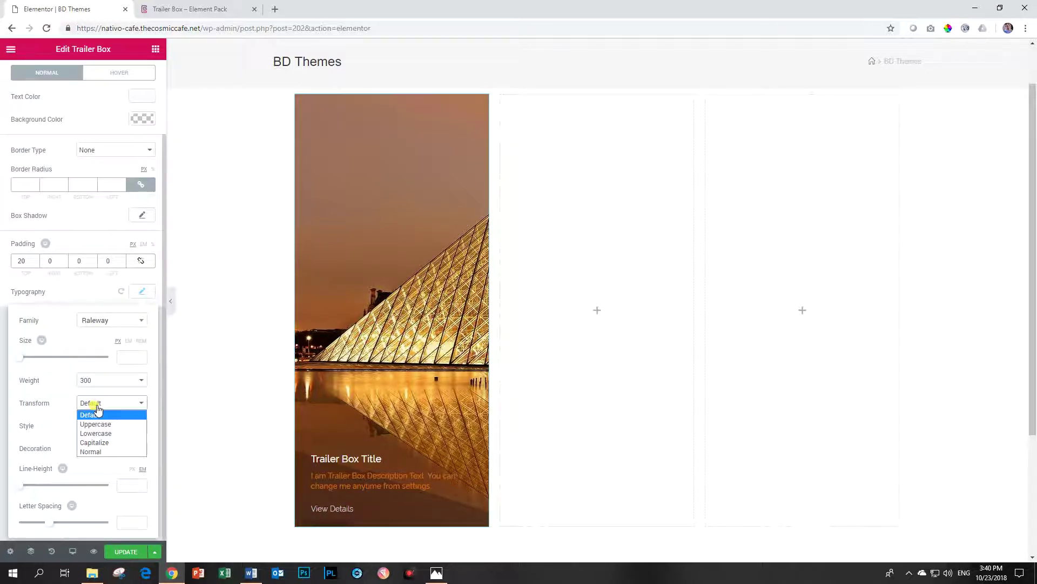
{"action": "left_click", "coordinate": [102, 421]}
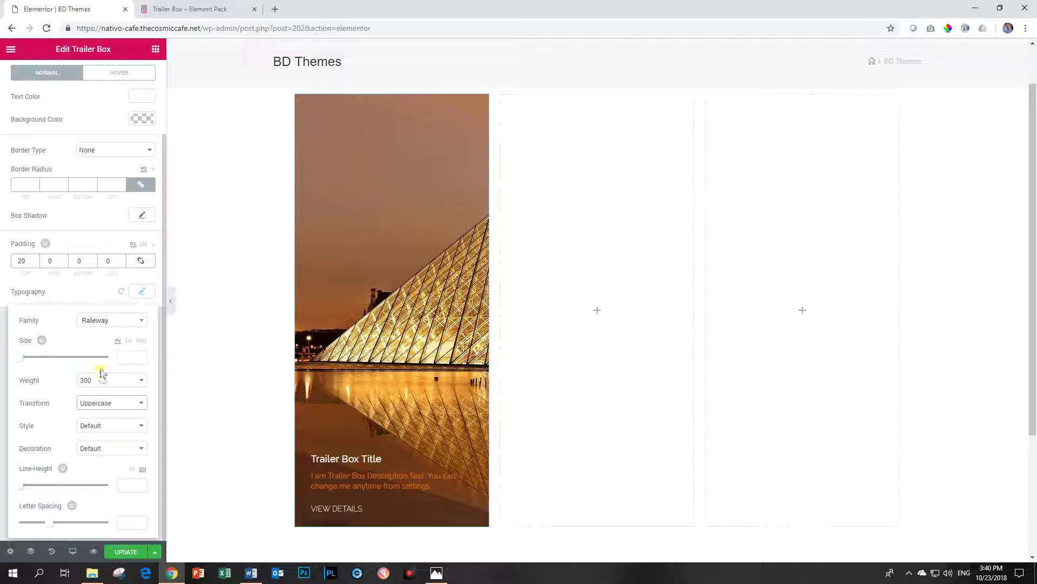
{"action": "left_click", "coordinate": [130, 523]}
{"action": "type", "text": "1"}
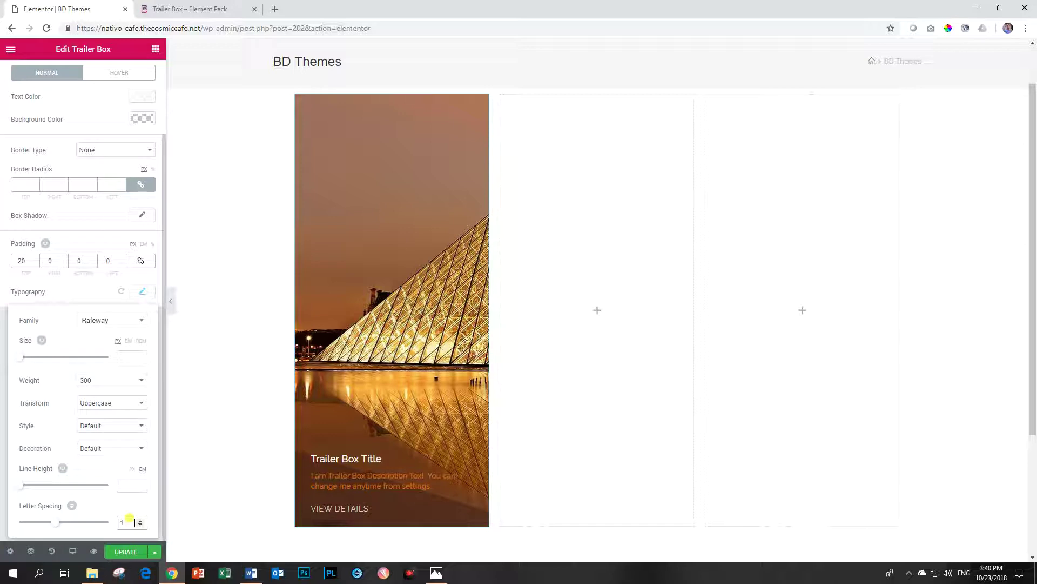
{"action": "type", "text": "."}
{"action": "left_click", "coordinate": [146, 293]}
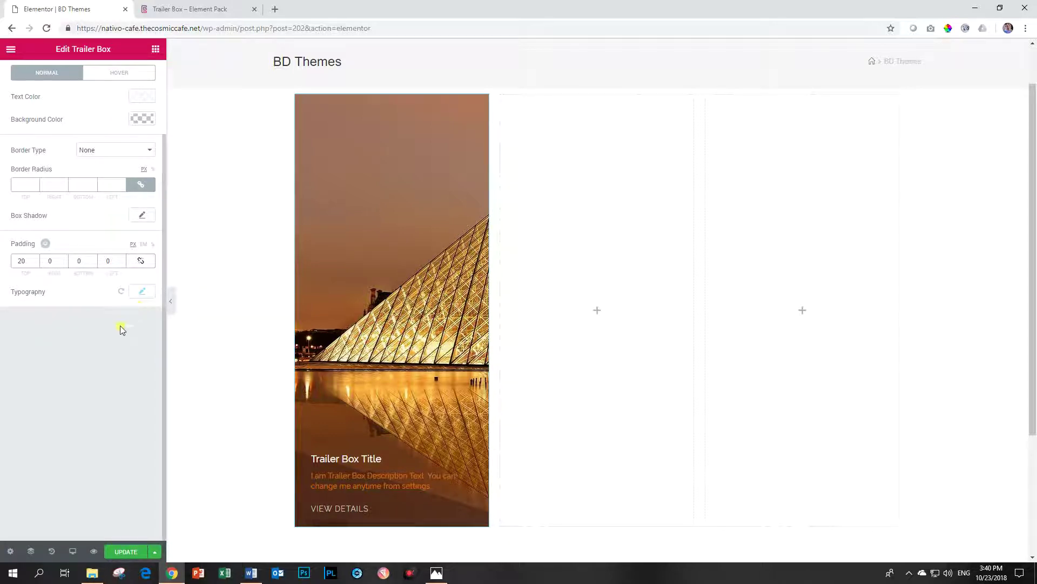
{"action": "scroll", "coordinate": [121, 330], "scroll_direction": "up", "scroll_amount": 2}
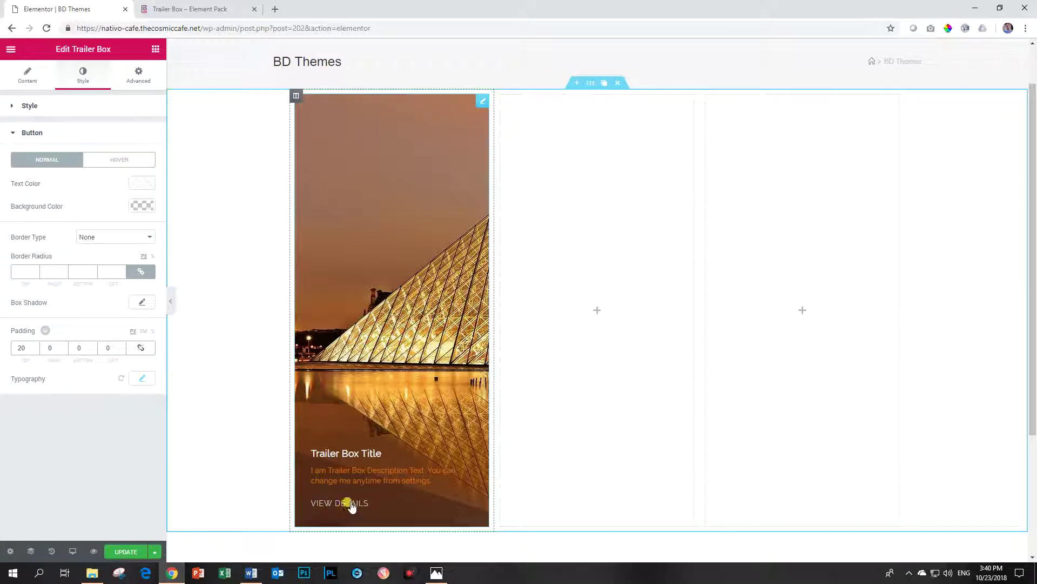
Set the button's hover text colour to yellow #e5de44.
{"action": "left_click", "coordinate": [121, 160]}
{"action": "left_click", "coordinate": [144, 184]}
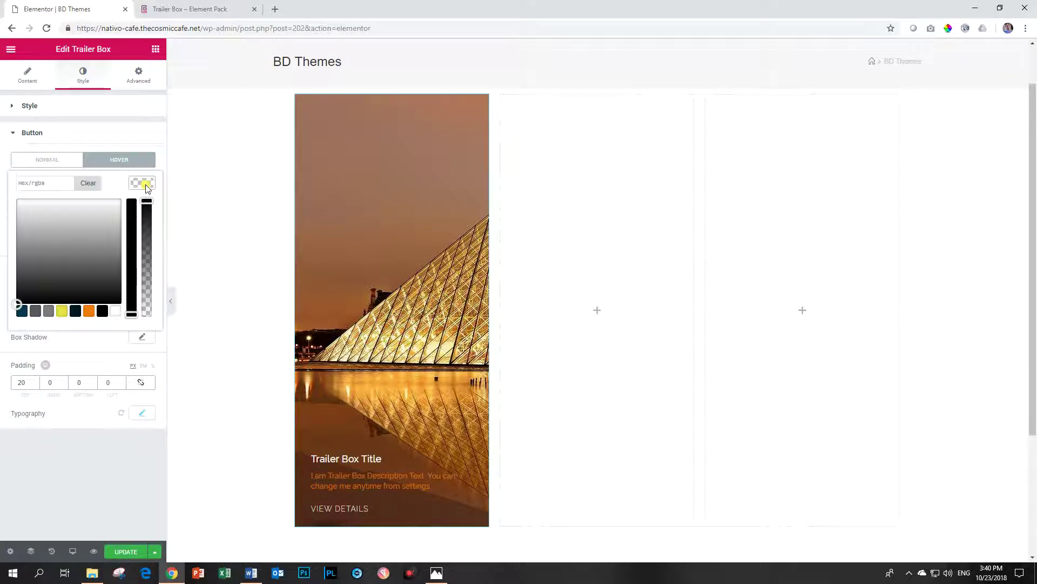
{"action": "left_click", "coordinate": [62, 310]}
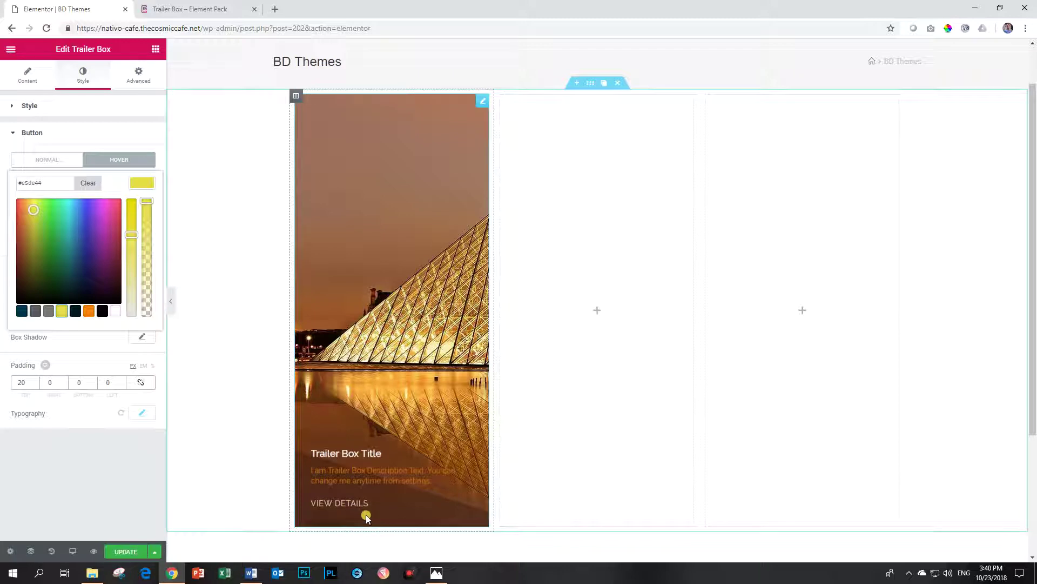
{"action": "left_click", "coordinate": [139, 187]}
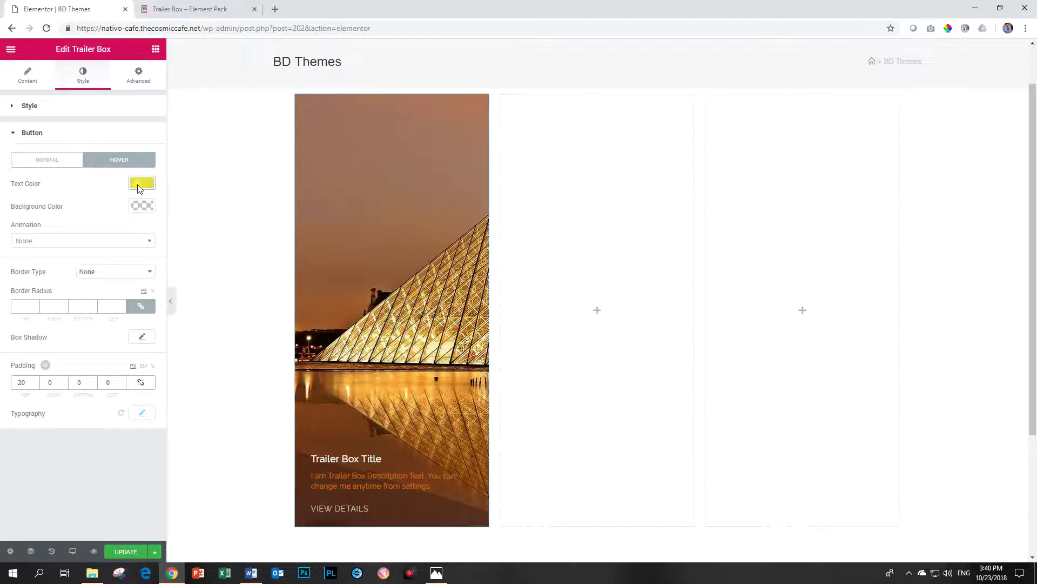
{"action": "left_click", "coordinate": [42, 138]}
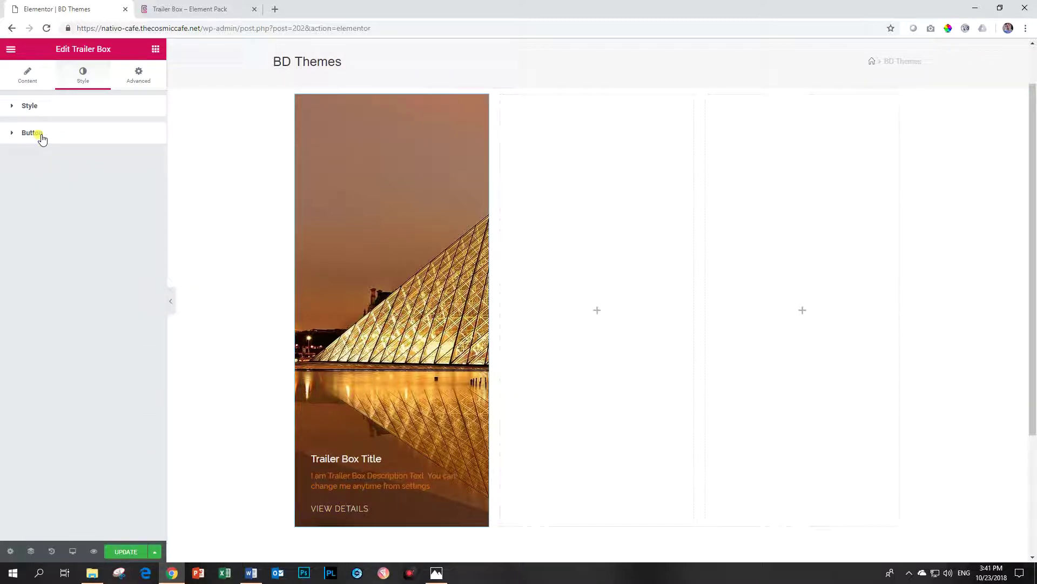
Give the VIEW DETAILS button a solid border with only the bottom width set to 1.
{"action": "left_click", "coordinate": [42, 138]}
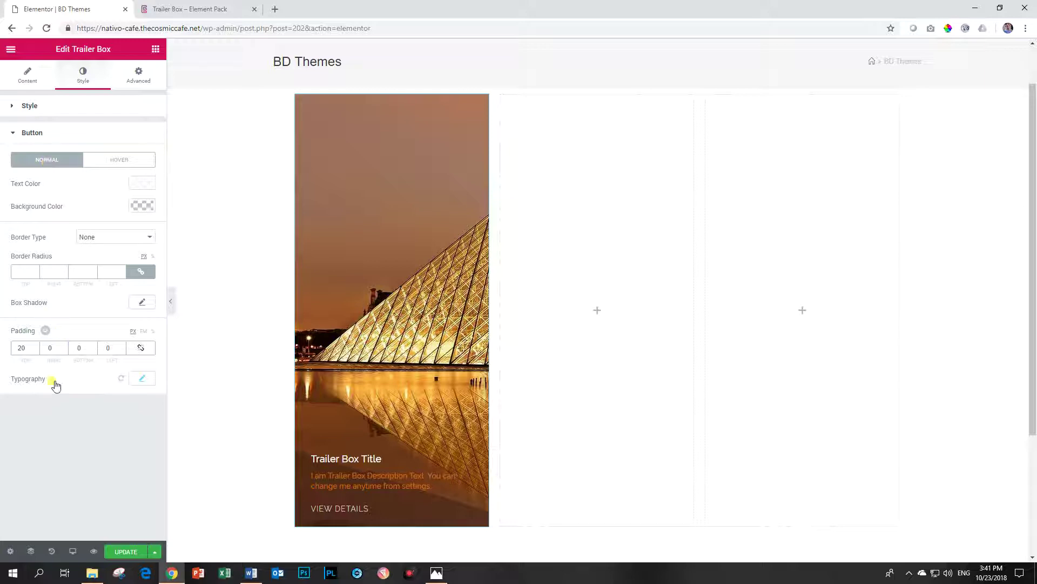
{"action": "left_click", "coordinate": [81, 238]}
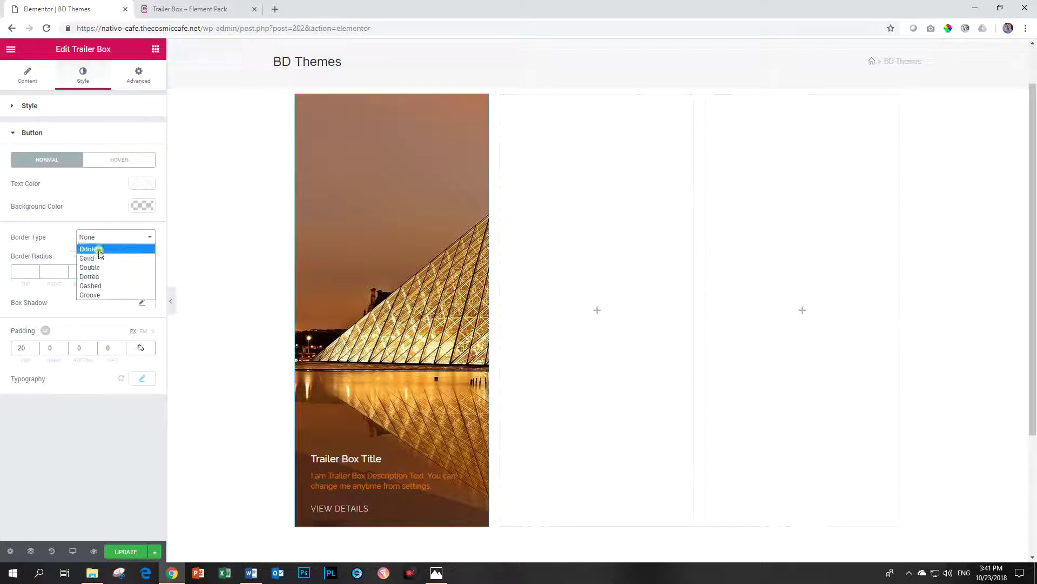
{"action": "left_click", "coordinate": [89, 259]}
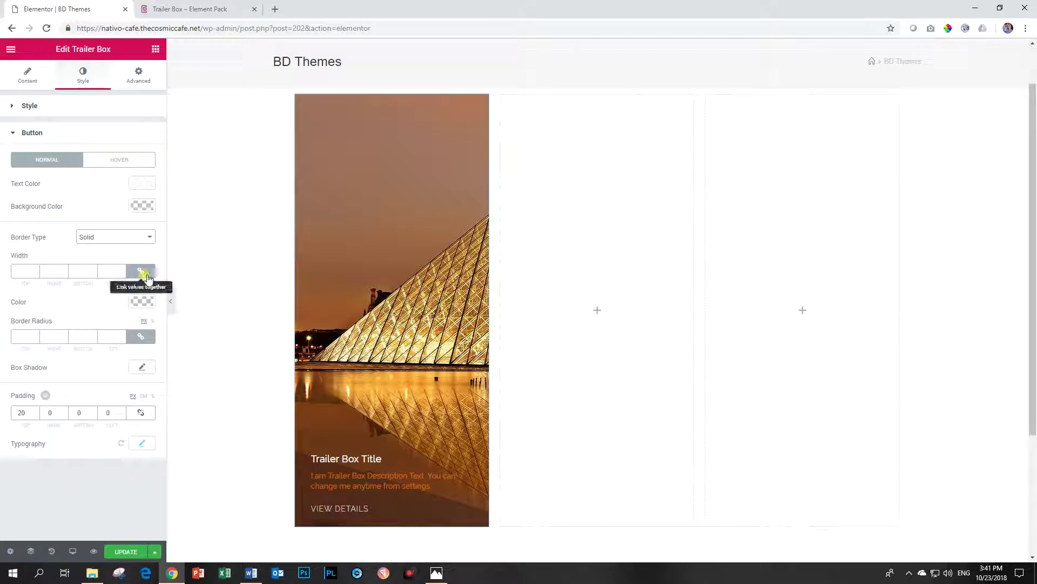
{"action": "left_click", "coordinate": [146, 274]}
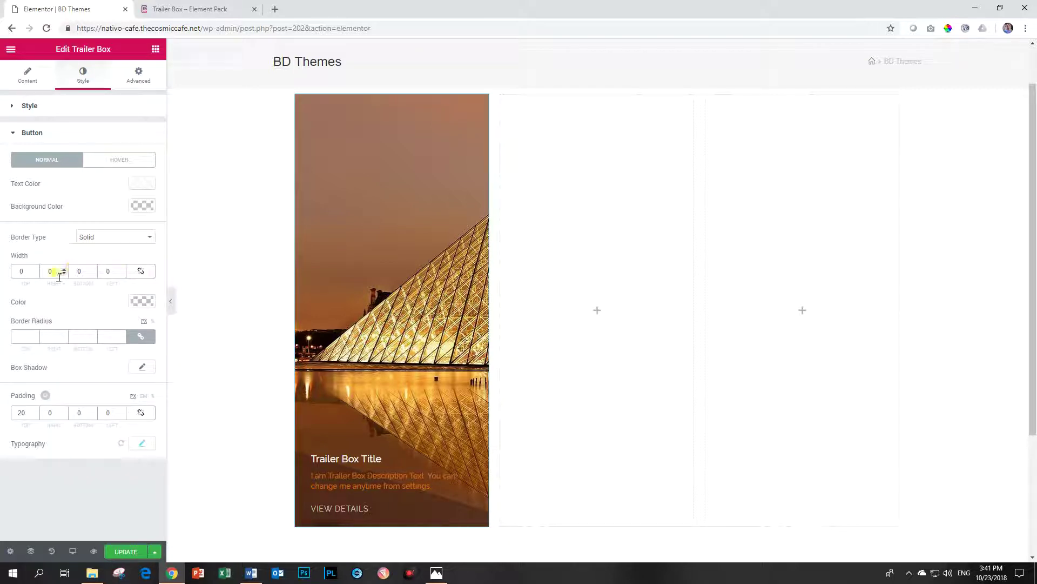
{"action": "double_click", "coordinate": [93, 274]}
{"action": "type", "text": "1"}
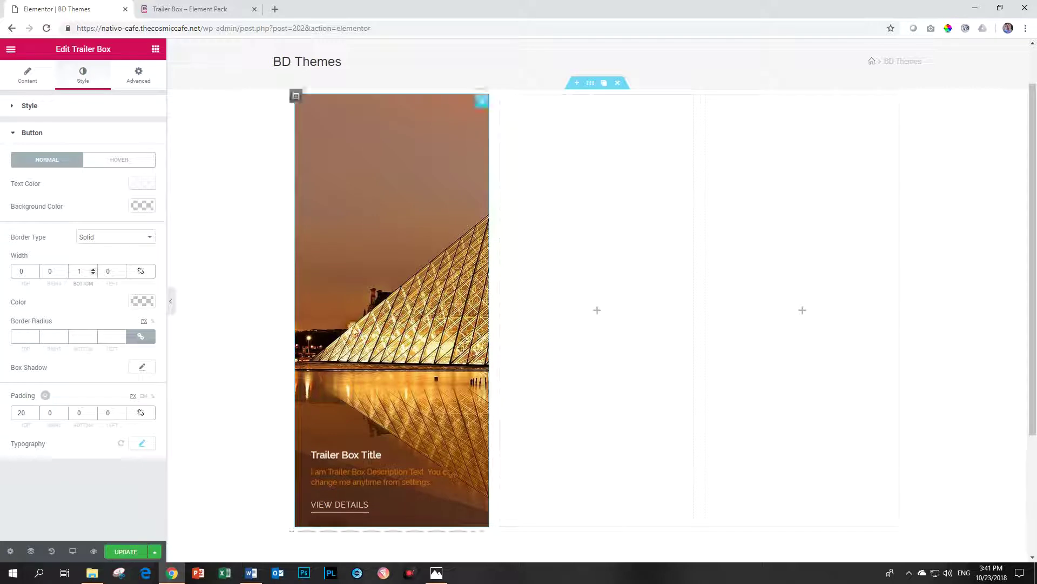
{"action": "right_click", "coordinate": [380, 294]}
Copy the Louvre trailer box and paste it into the empty right column.
{"action": "left_click", "coordinate": [385, 339]}
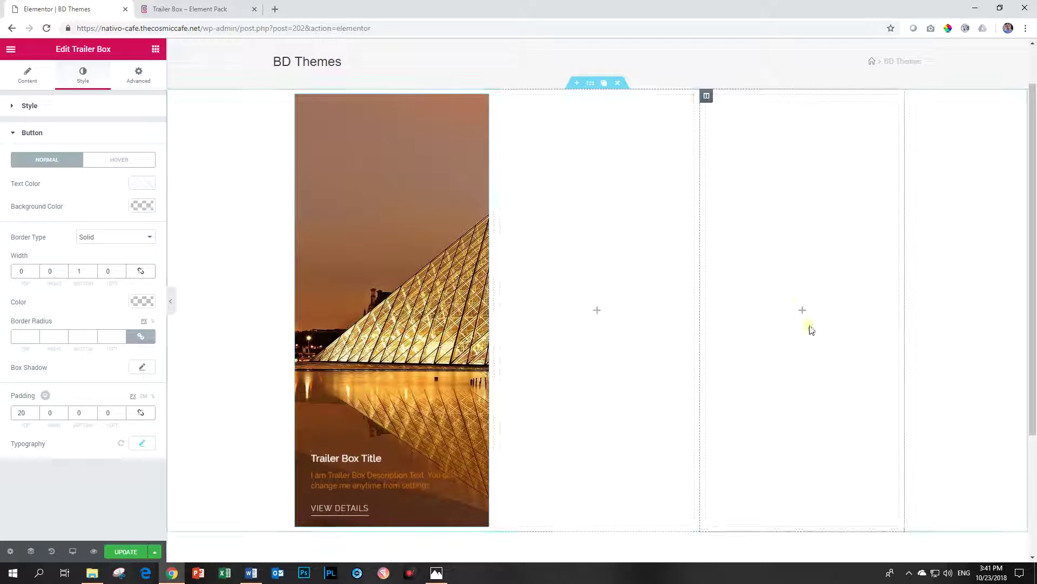
{"action": "right_click", "coordinate": [798, 303]}
{"action": "left_click", "coordinate": [810, 318]}
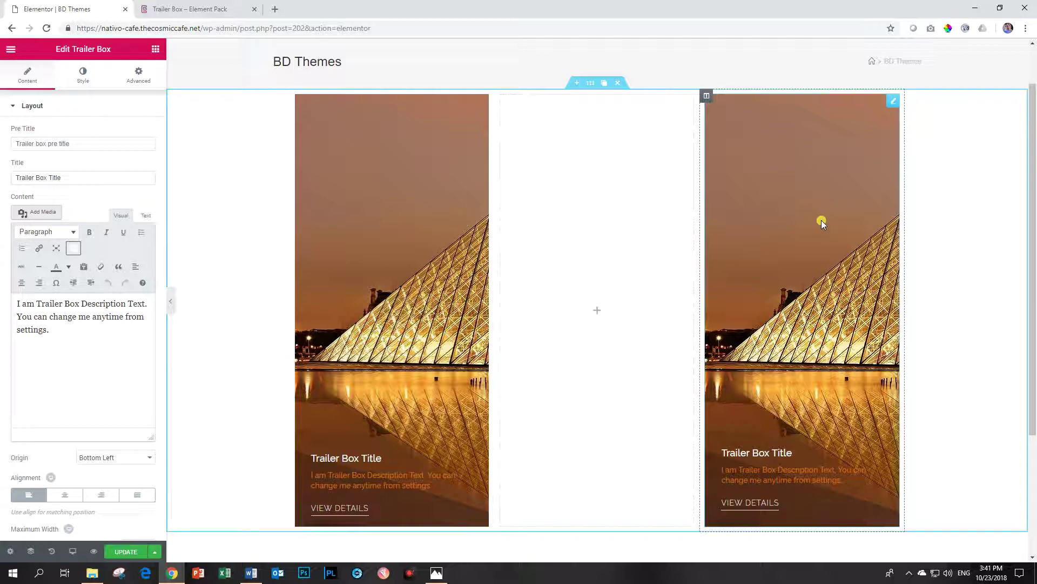
Try the Eiffel Tower photo as a classic background overlay on the copy, then remove it.
{"action": "left_click", "coordinate": [142, 75]}
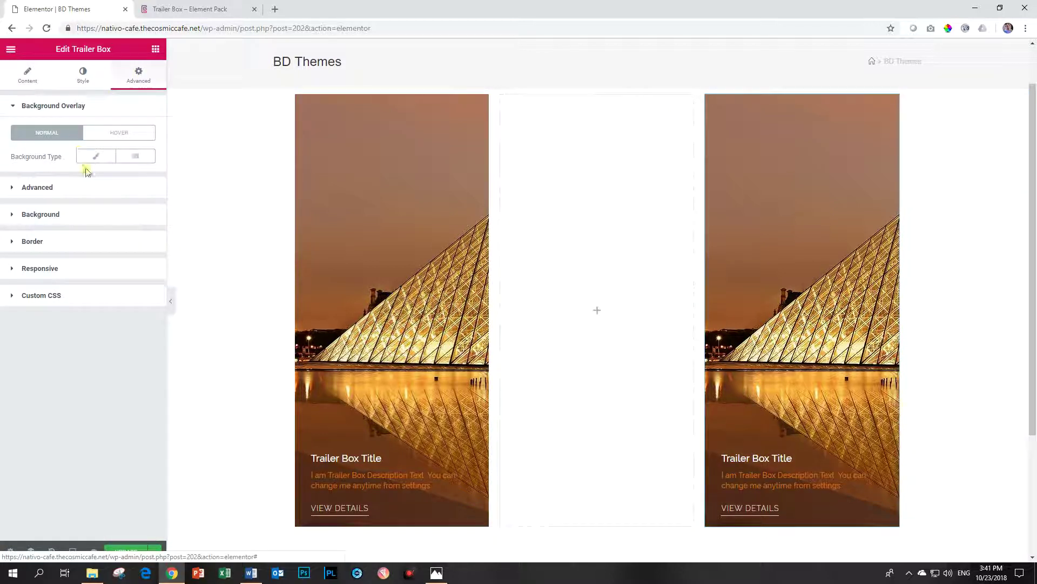
{"action": "left_click", "coordinate": [95, 156]}
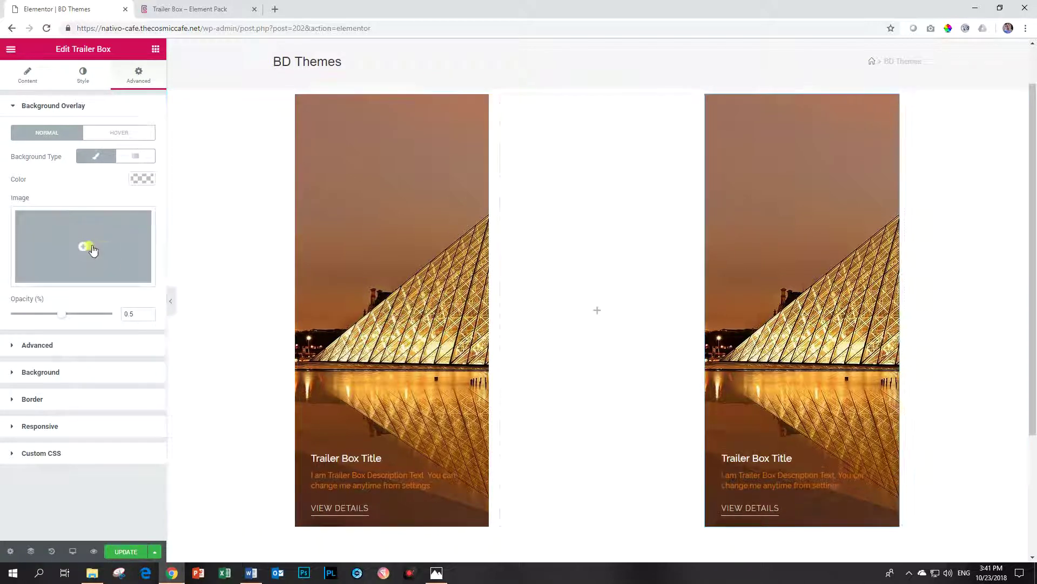
{"action": "left_click", "coordinate": [93, 250]}
{"action": "left_click", "coordinate": [413, 187]}
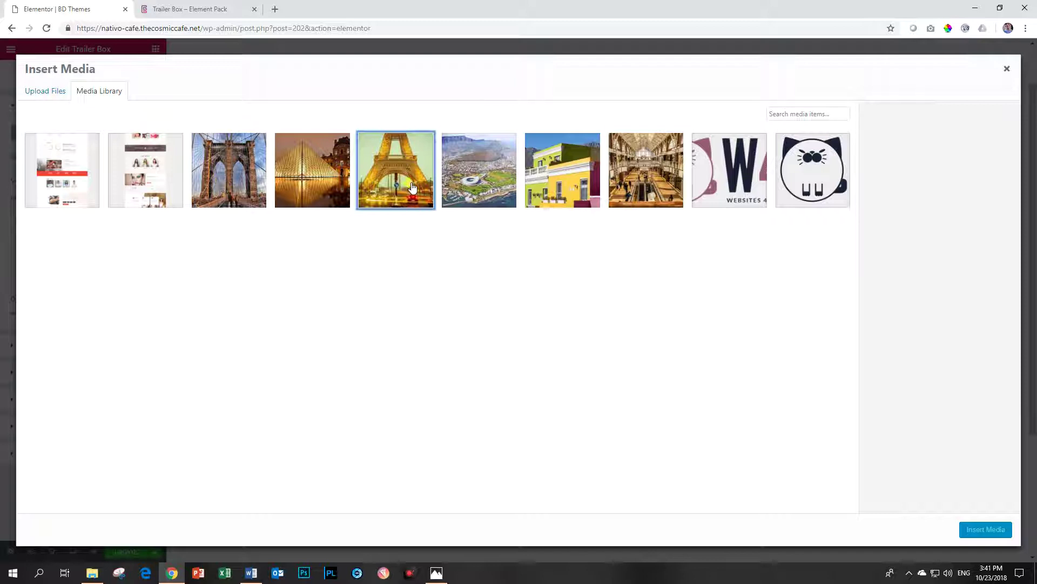
{"action": "left_click", "coordinate": [989, 529]}
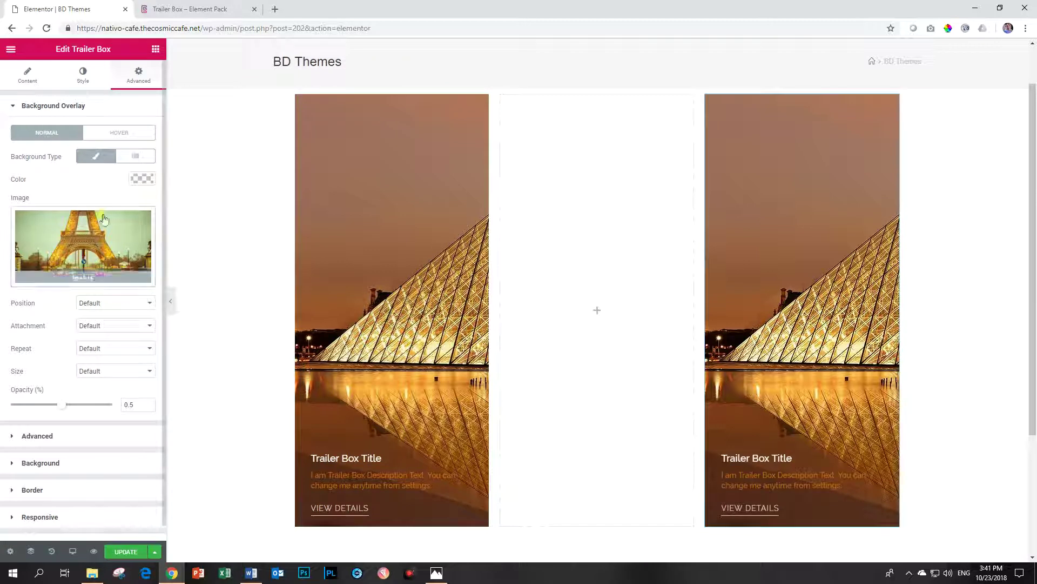
{"action": "left_click", "coordinate": [124, 276]}
{"action": "left_click", "coordinate": [51, 106]}
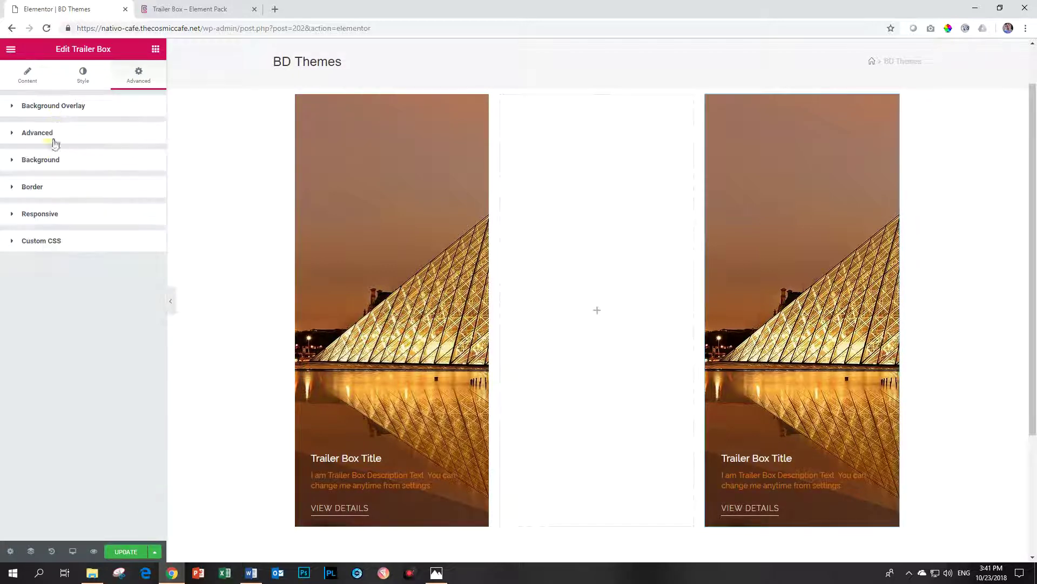
Set the Eiffel Tower photo as the copied box's background image.
{"action": "left_click", "coordinate": [48, 159]}
{"action": "left_click", "coordinate": [78, 281]}
{"action": "left_click", "coordinate": [400, 162]}
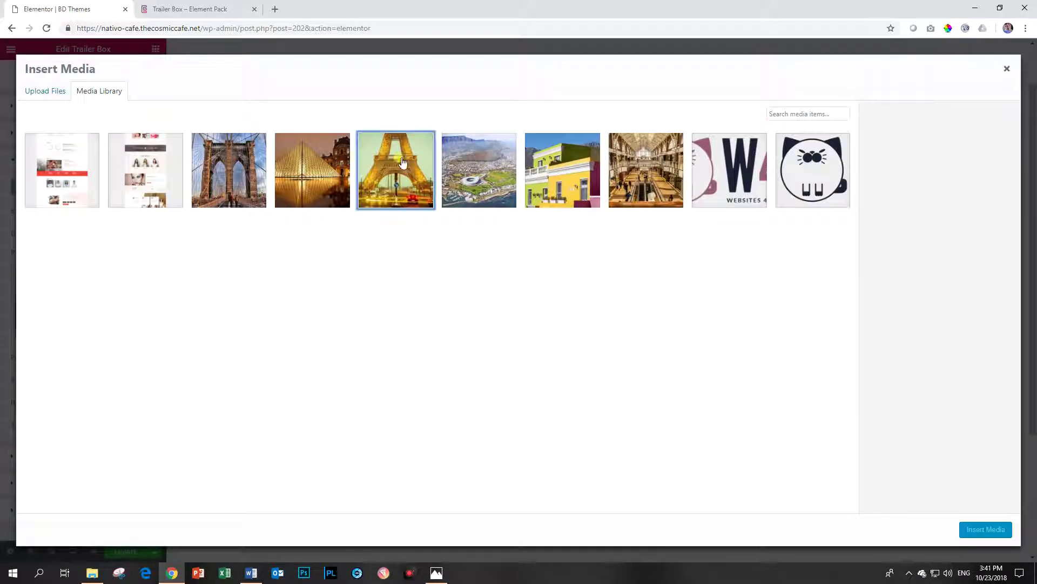
{"action": "left_click", "coordinate": [967, 530]}
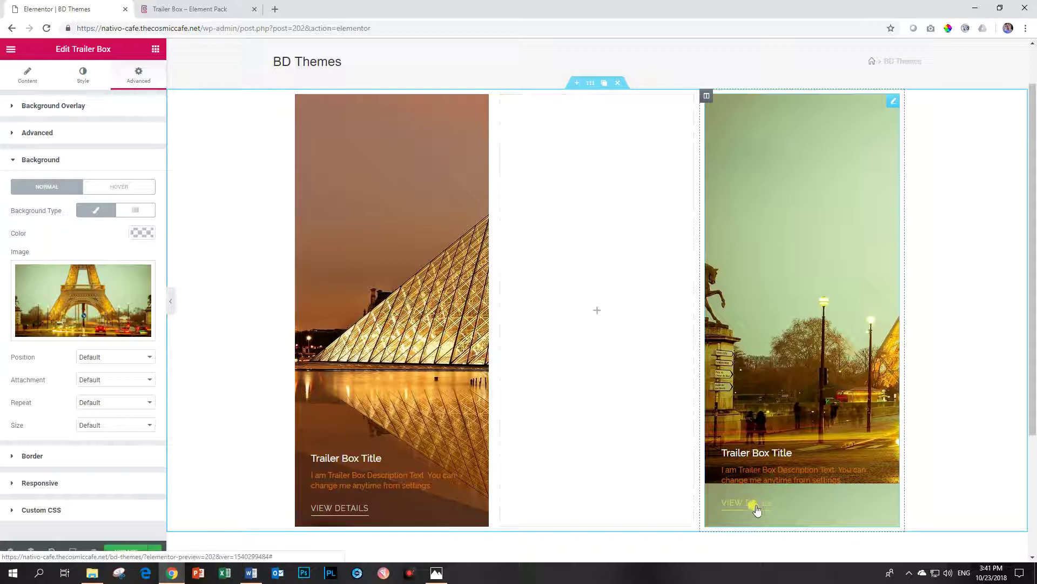
{"action": "left_click", "coordinate": [155, 50]}
Search for 'tr' and add a new Trailer Box to the empty middle column.
{"action": "left_click", "coordinate": [72, 94]}
{"action": "type", "text": "trailer"}
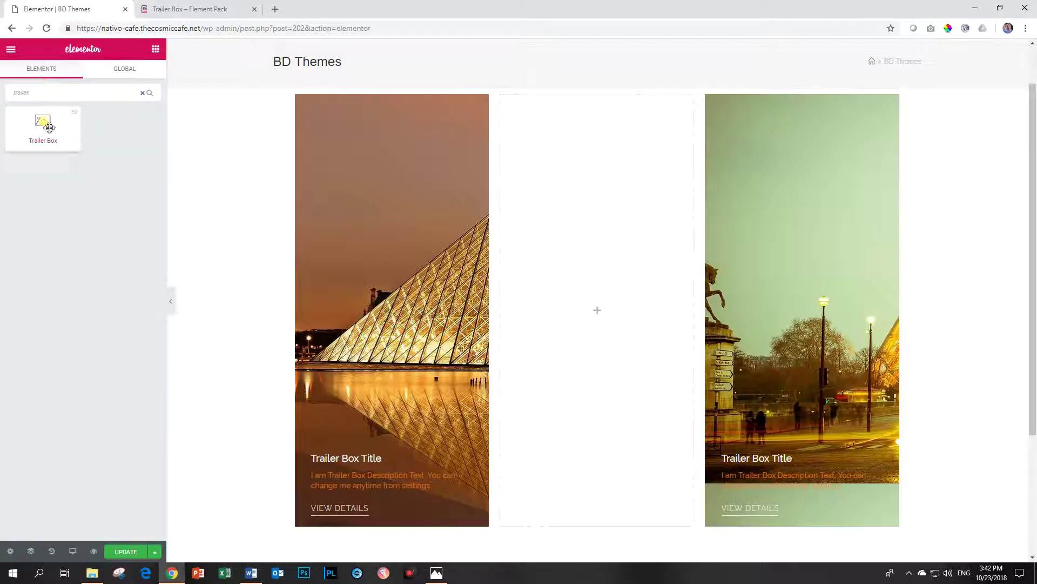
{"action": "left_click_drag", "start_coordinate": [43, 125], "coordinate": [644, 303]}
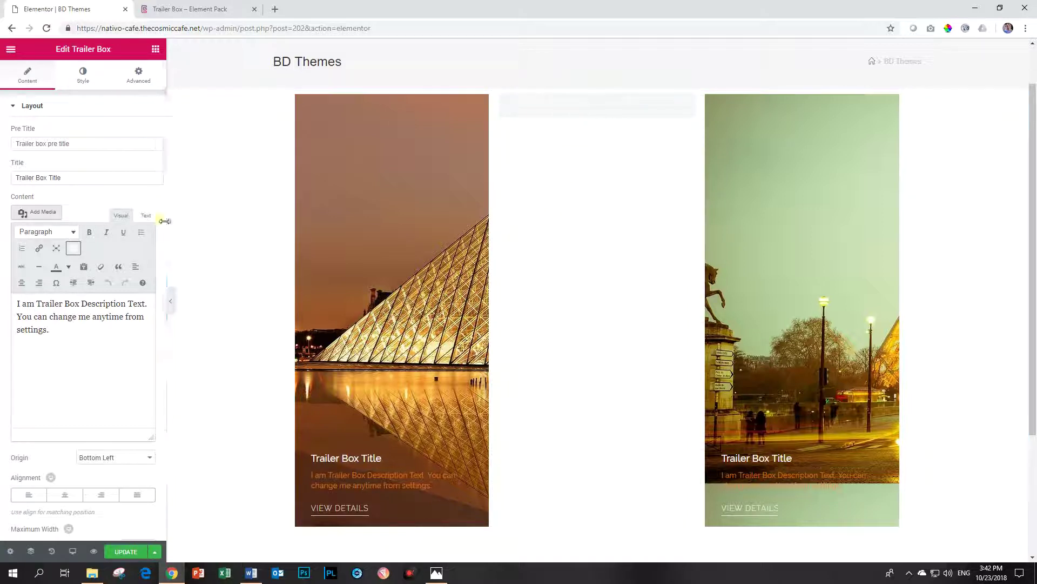
{"action": "scroll", "coordinate": [99, 446], "scroll_direction": "down", "scroll_amount": 2}
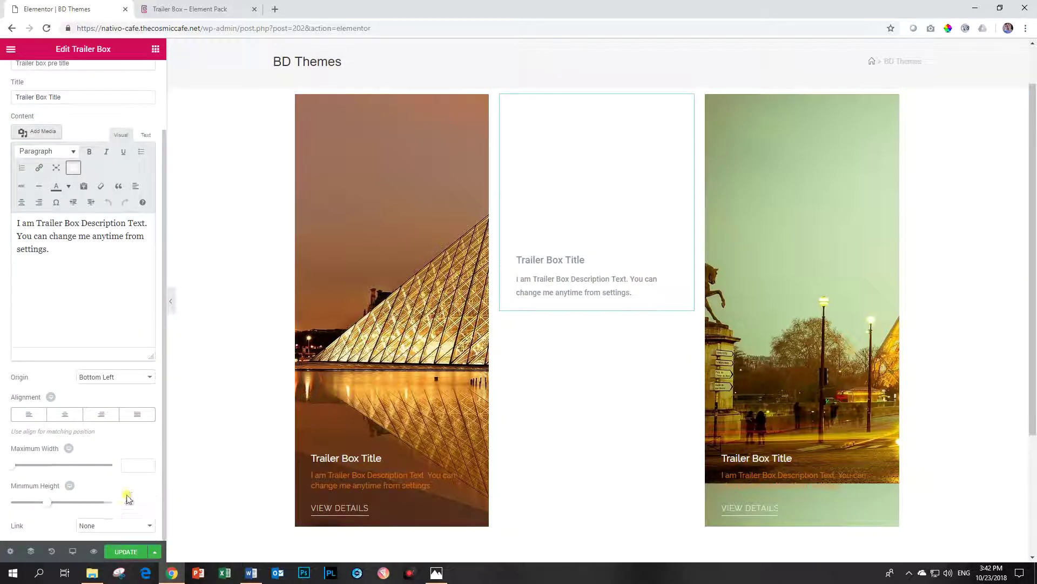
{"action": "scroll", "coordinate": [128, 497], "scroll_direction": "up", "scroll_amount": 3}
Switch the middle box's background to a gradient ending in dark navy.
{"action": "left_click", "coordinate": [138, 76]}
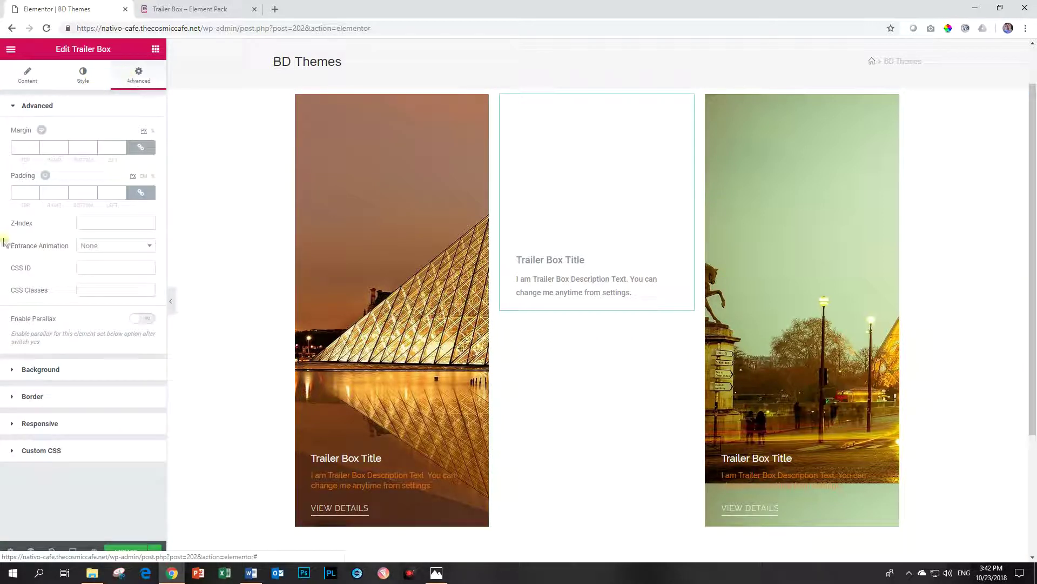
{"action": "left_click", "coordinate": [40, 377]}
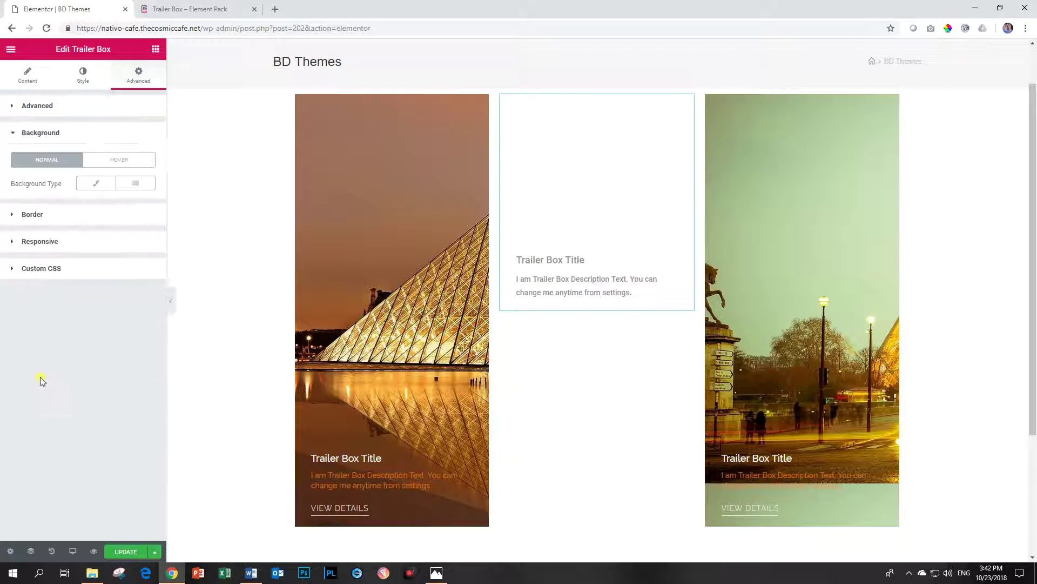
{"action": "left_click", "coordinate": [135, 184]}
{"action": "left_click", "coordinate": [141, 237]}
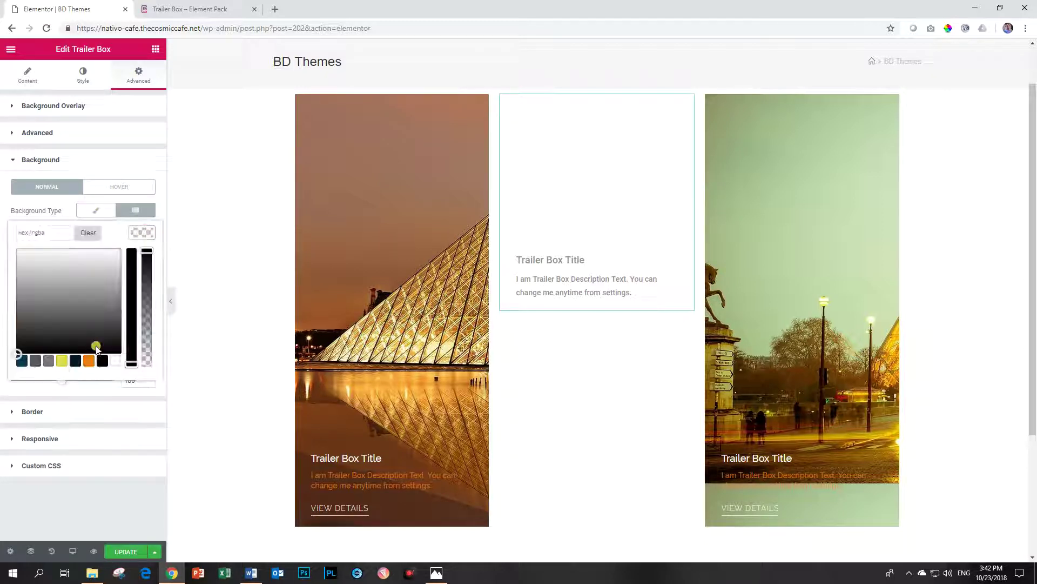
{"action": "left_click", "coordinate": [62, 360]}
{"action": "left_click", "coordinate": [139, 237]}
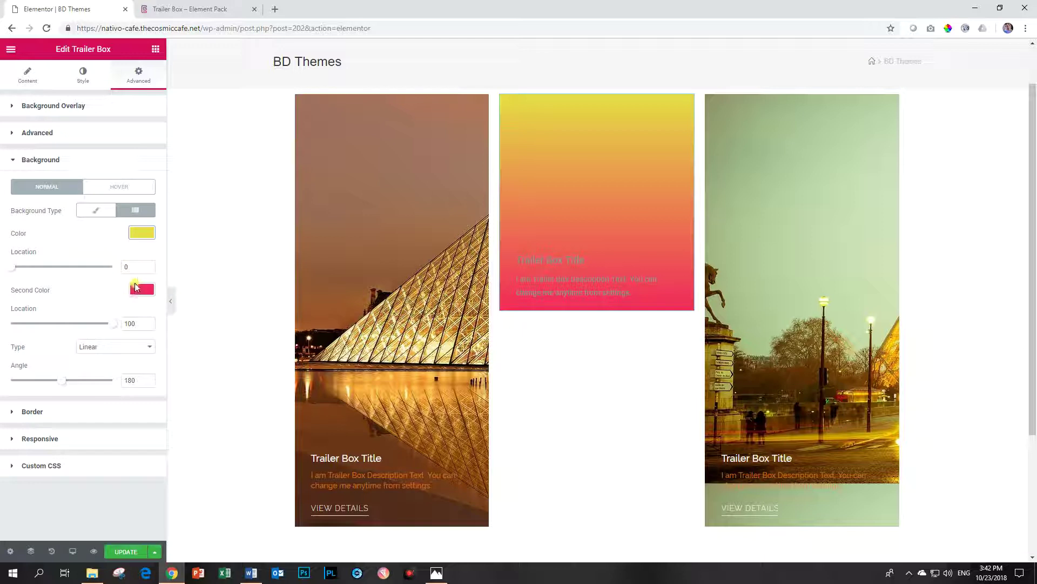
{"action": "left_click", "coordinate": [141, 289]}
{"action": "left_click", "coordinate": [90, 417]}
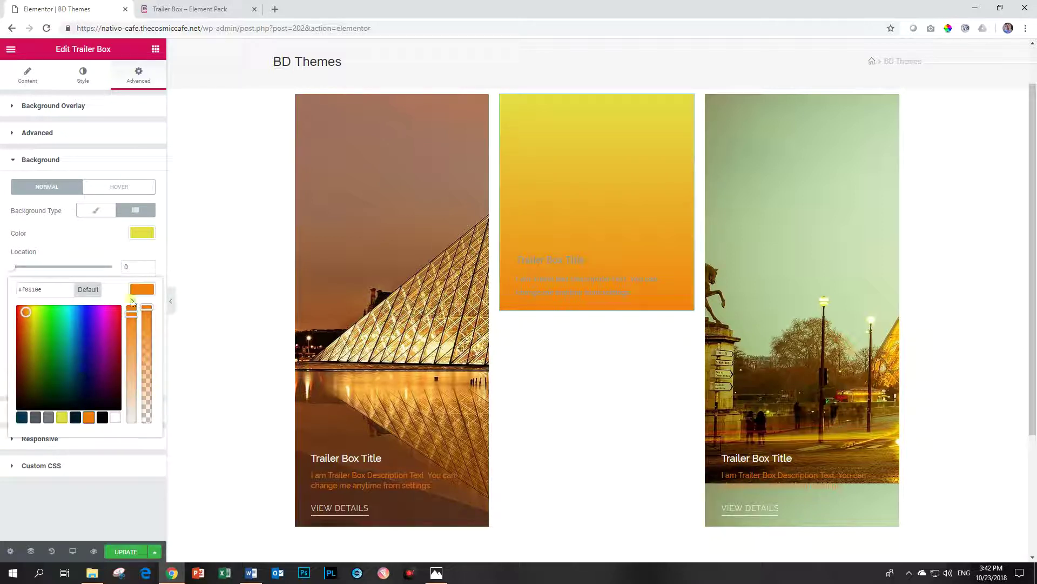
{"action": "left_click", "coordinate": [74, 419]}
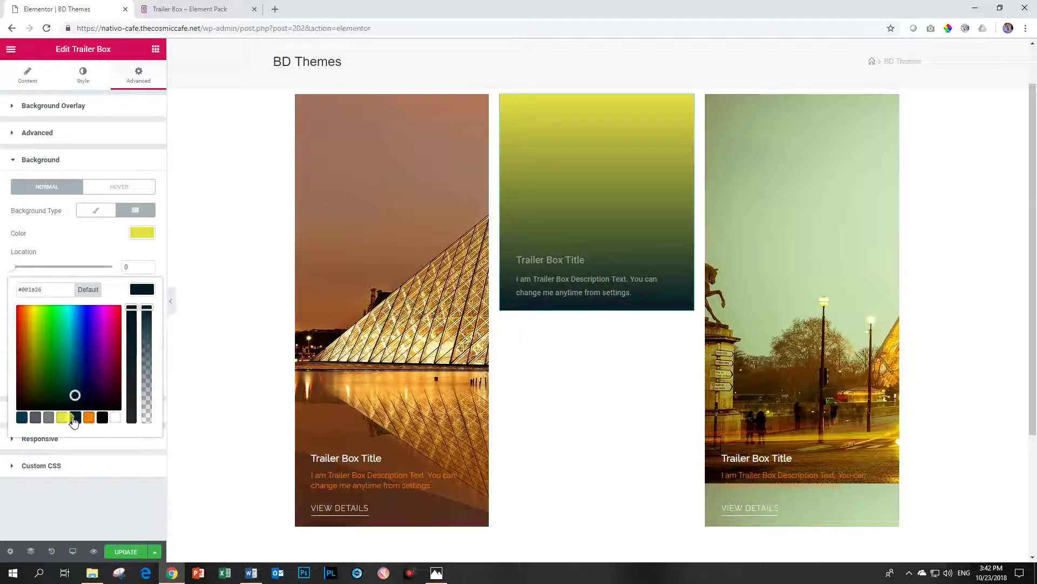
Change the gradient's top colour to orange, then duplicate the middle box.
{"action": "left_click", "coordinate": [142, 233]}
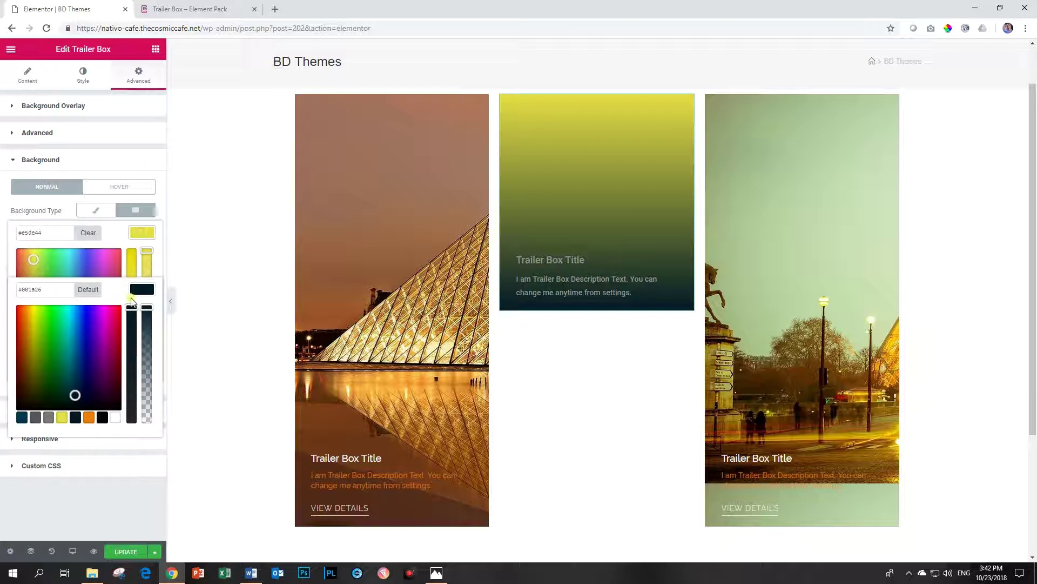
{"action": "left_click", "coordinate": [86, 362]}
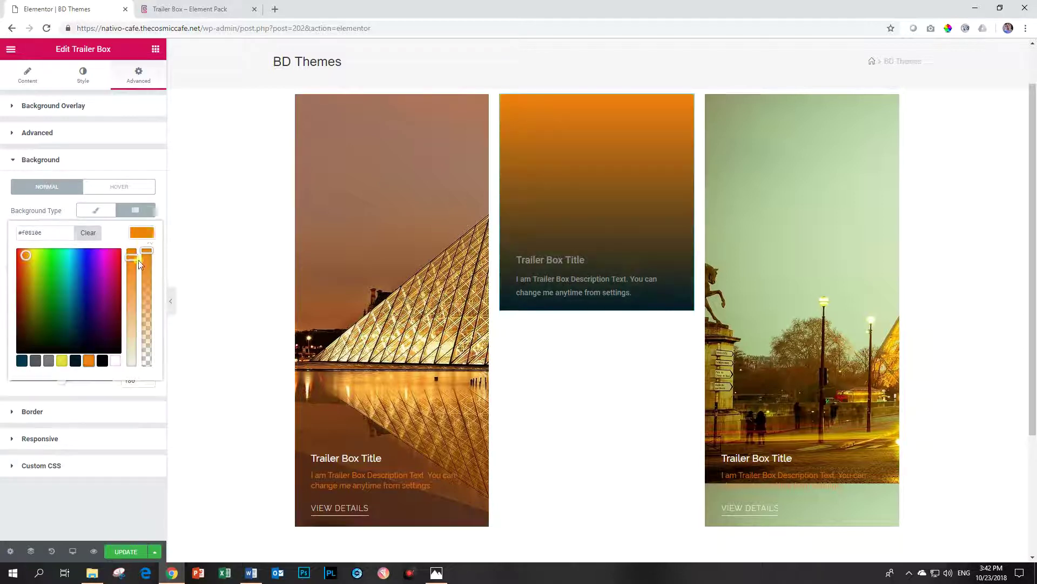
{"action": "left_click", "coordinate": [150, 233]}
{"action": "right_click", "coordinate": [578, 190]}
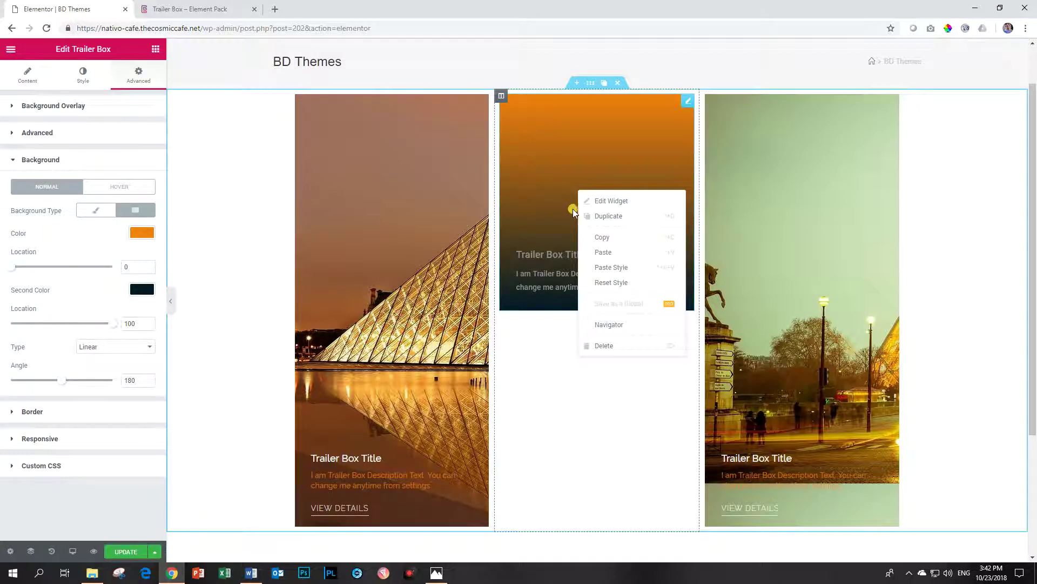
{"action": "left_click", "coordinate": [599, 215]}
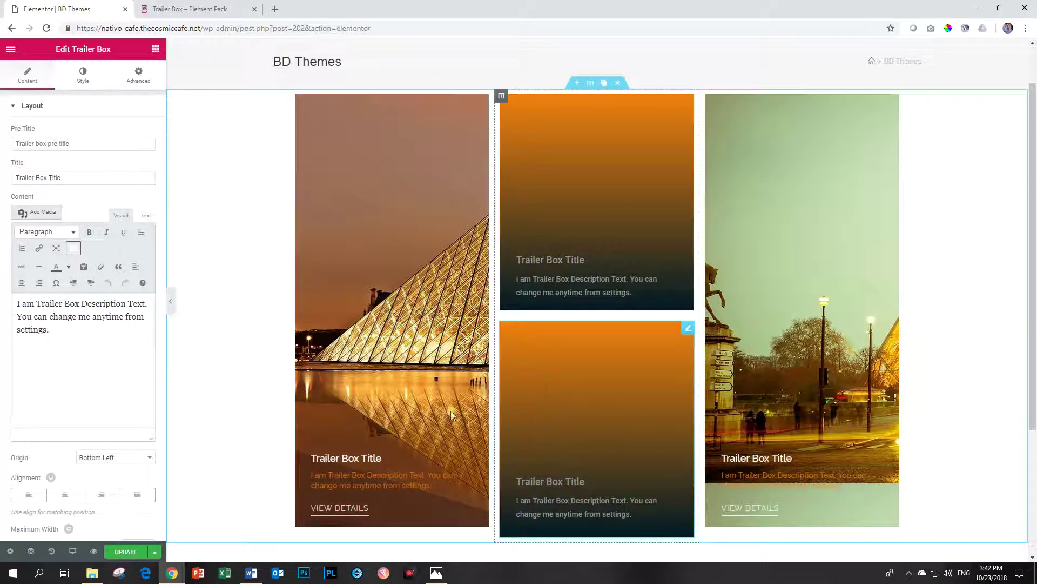
Try minimum height values of 485, then 385, on a gradient box.
{"action": "scroll", "coordinate": [91, 457], "scroll_direction": "down", "scroll_amount": 2}
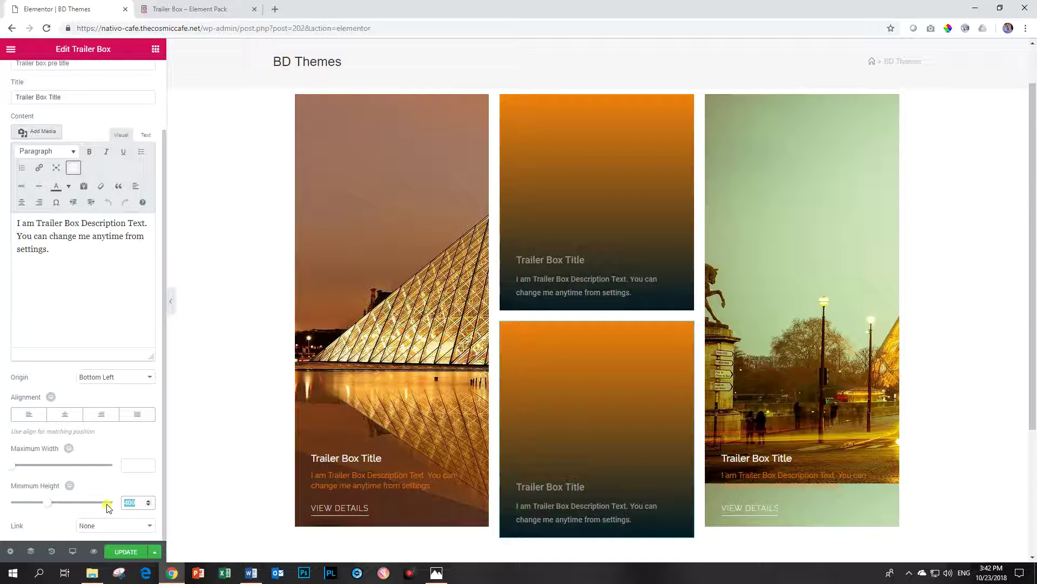
{"action": "type", "text": "485"}
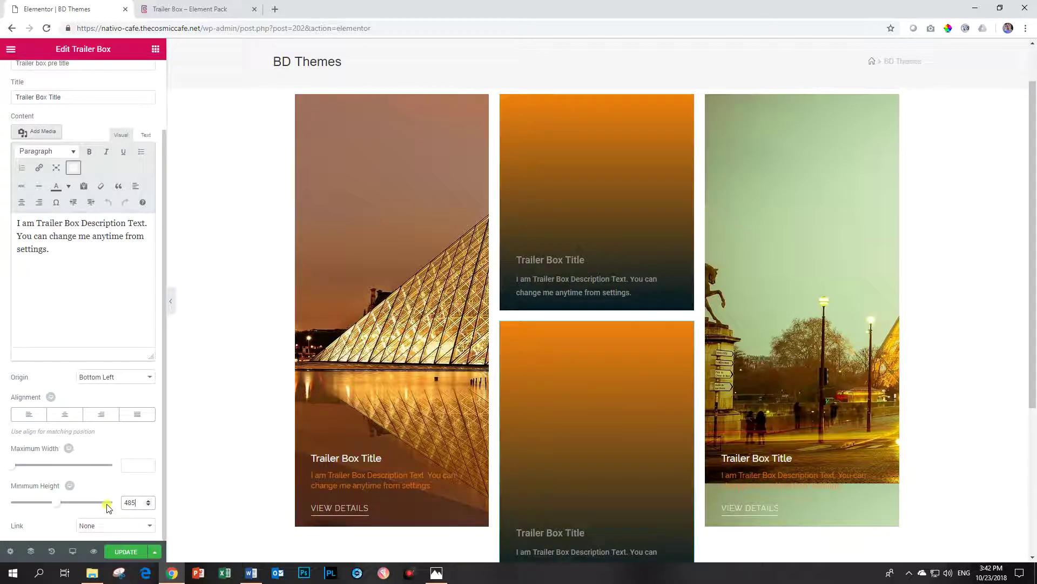
{"action": "double_click", "coordinate": [132, 502]}
{"action": "type", "text": "385"}
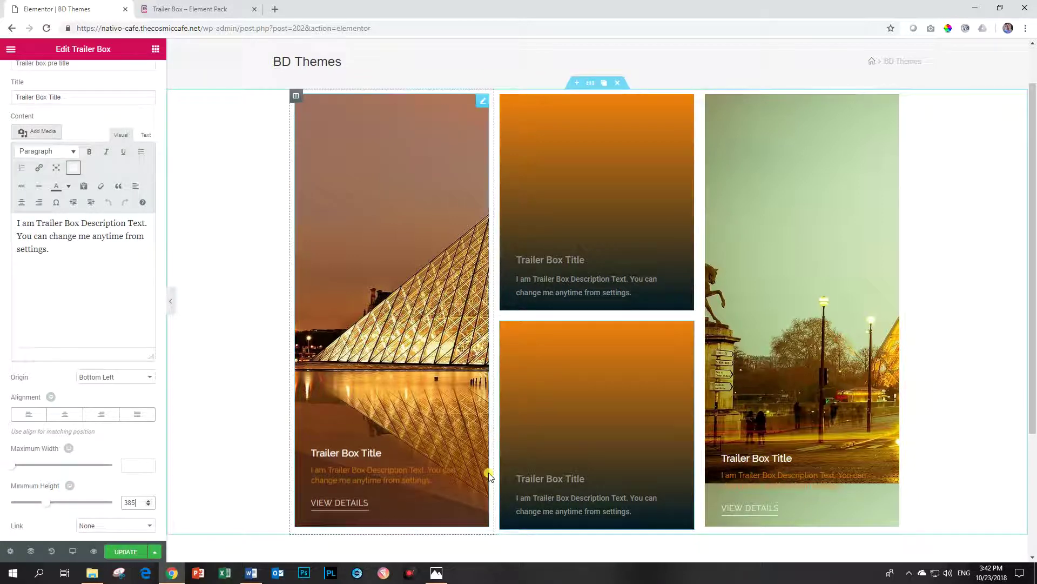
Set the upper and lower gradient boxes' minimum height to 390.
{"action": "left_click", "coordinate": [585, 214]}
{"action": "scroll", "coordinate": [99, 431], "scroll_direction": "down", "scroll_amount": 2}
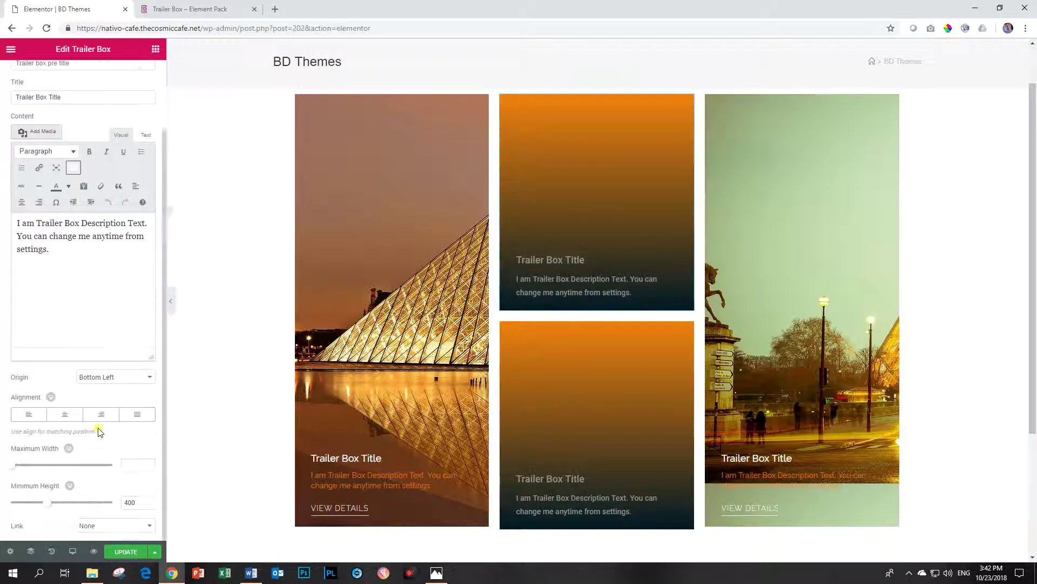
{"action": "left_click_drag", "start_coordinate": [135, 503], "coordinate": [91, 504]}
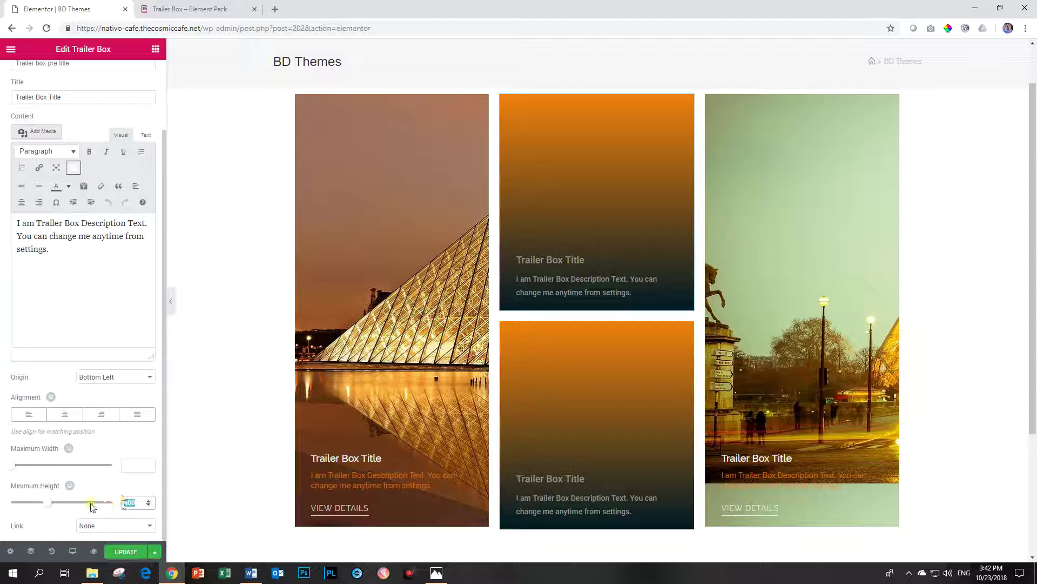
{"action": "type", "text": "390"}
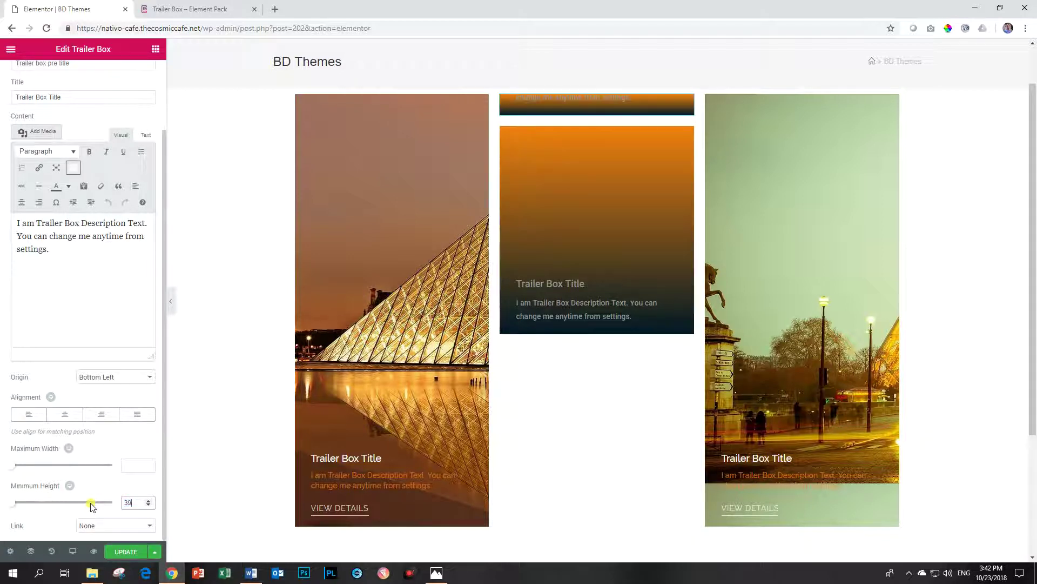
{"action": "left_click", "coordinate": [533, 382]}
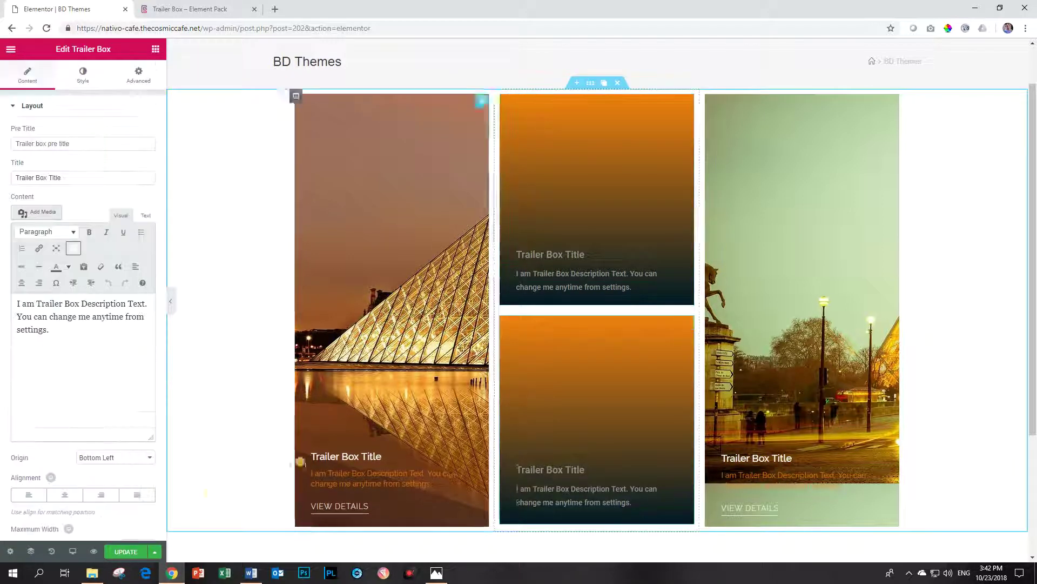
{"action": "scroll", "coordinate": [81, 324], "scroll_direction": "down", "scroll_amount": 5}
{"action": "left_click_drag", "start_coordinate": [132, 503], "coordinate": [107, 504]}
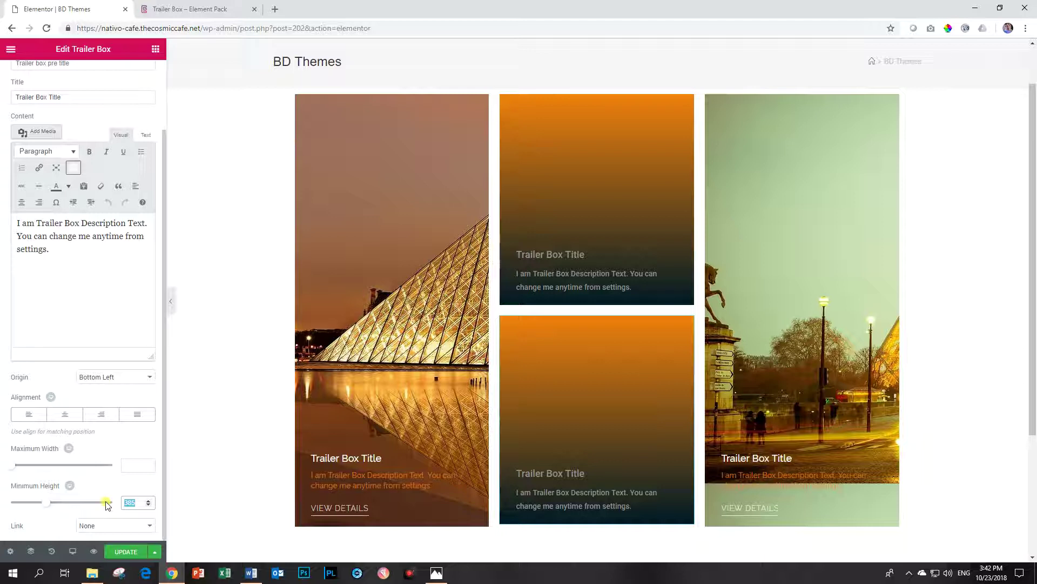
{"action": "type", "text": "390"}
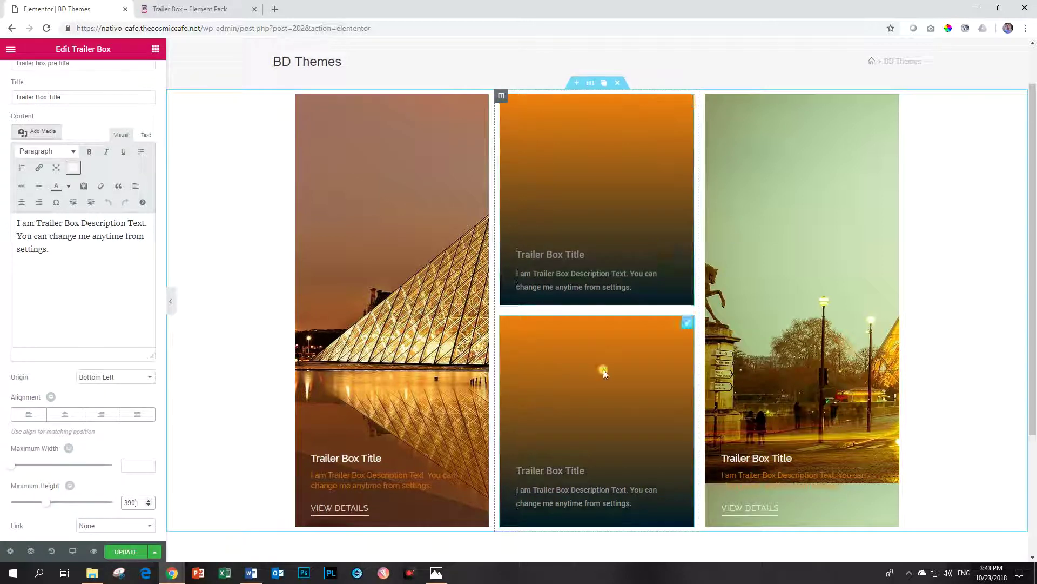
Give the Louvre box a black-to-orange gradient background overlay.
{"action": "left_click", "coordinate": [378, 222]}
{"action": "left_click", "coordinate": [138, 76]}
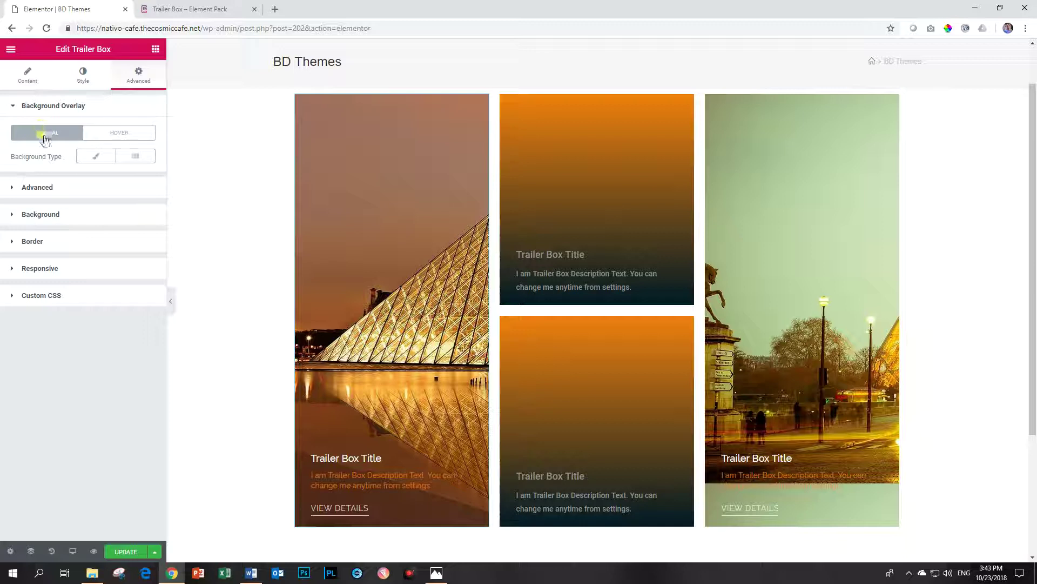
{"action": "left_click", "coordinate": [135, 157]}
{"action": "left_click", "coordinate": [140, 178]}
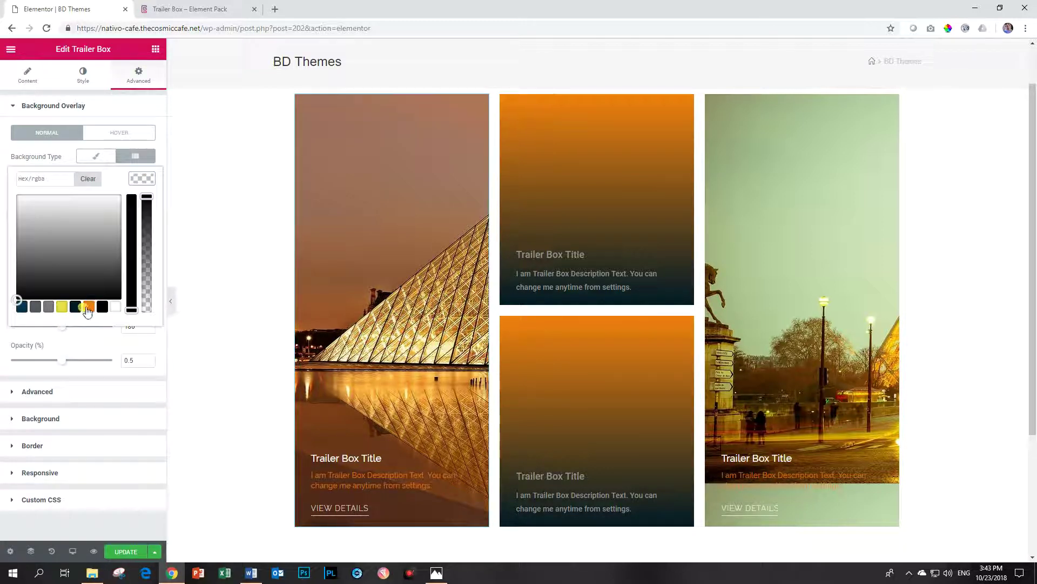
{"action": "left_click", "coordinate": [102, 306]}
{"action": "left_click", "coordinate": [143, 178]}
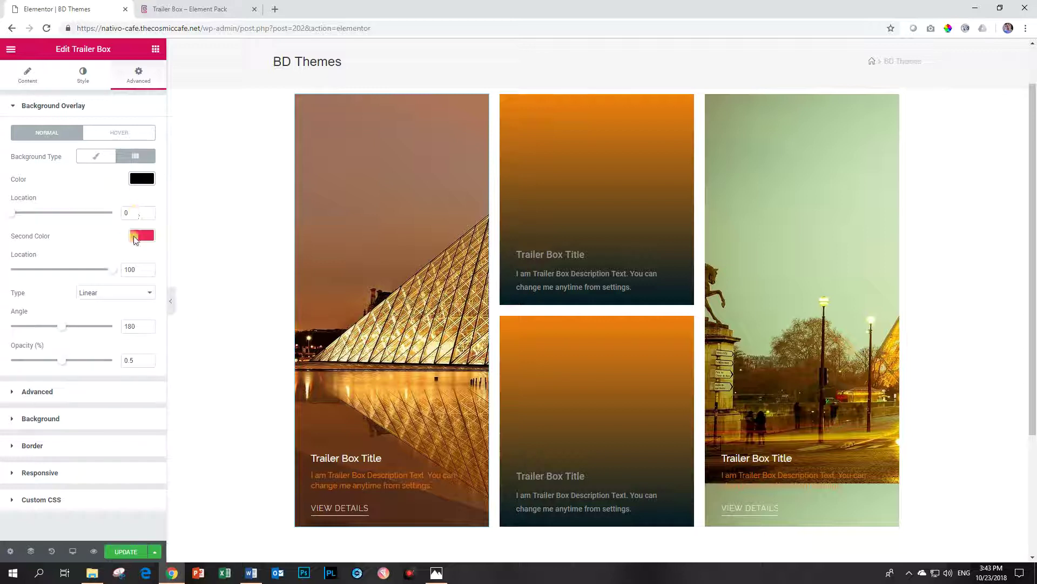
{"action": "left_click", "coordinate": [141, 236]}
{"action": "left_click", "coordinate": [88, 362]}
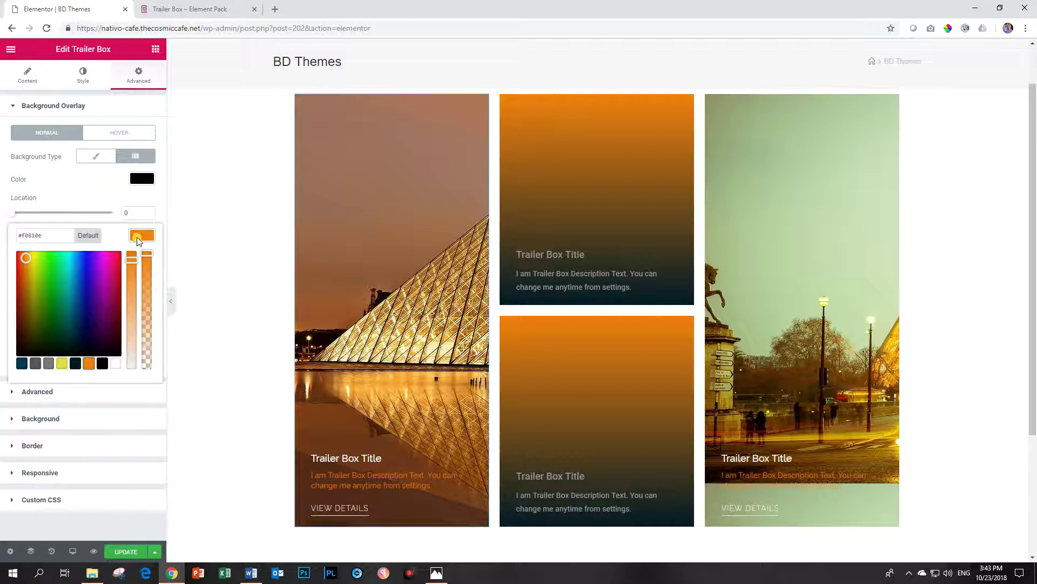
{"action": "left_click", "coordinate": [140, 237]}
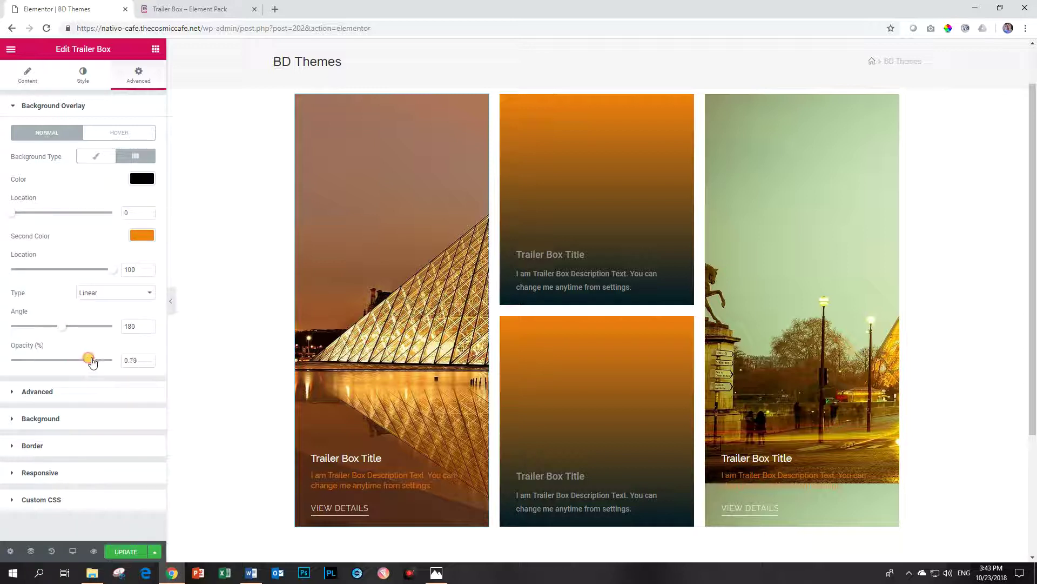
Lower the Louvre box's overlay opacity to about 0.2.
{"action": "left_click_drag", "start_coordinate": [93, 362], "coordinate": [54, 360]}
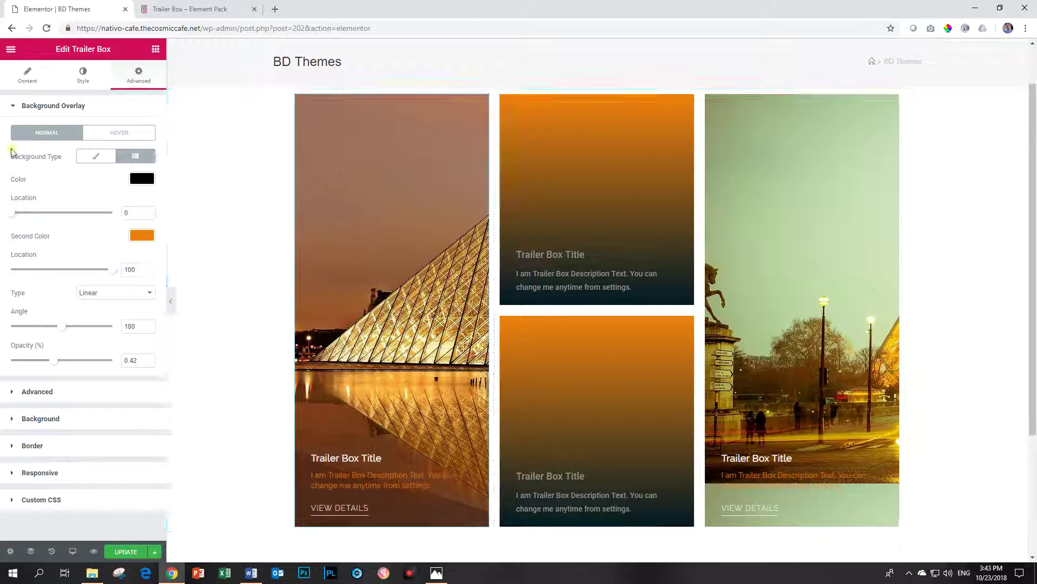
{"action": "left_click", "coordinate": [59, 427]}
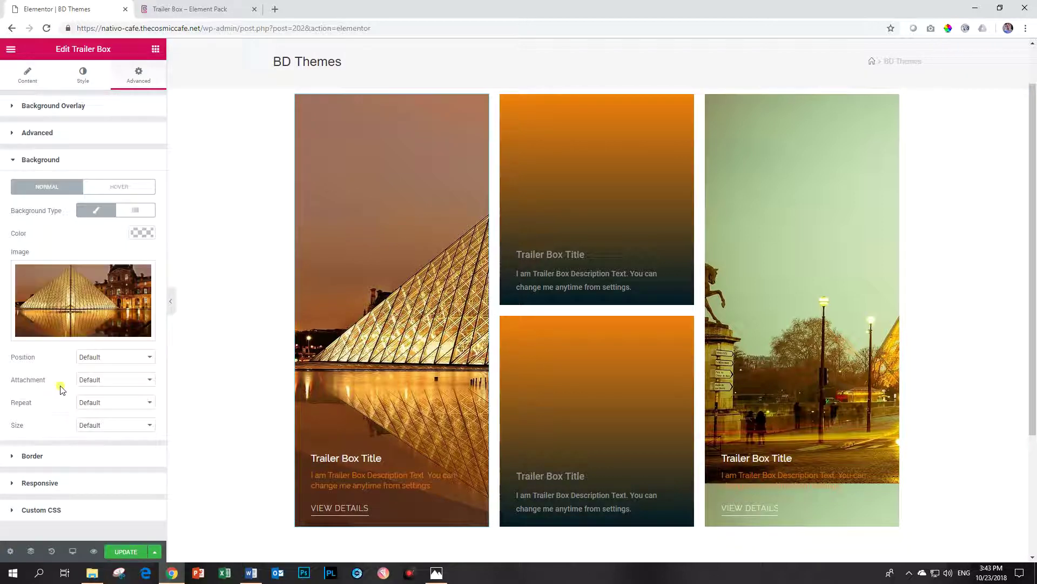
{"action": "left_click", "coordinate": [60, 106]}
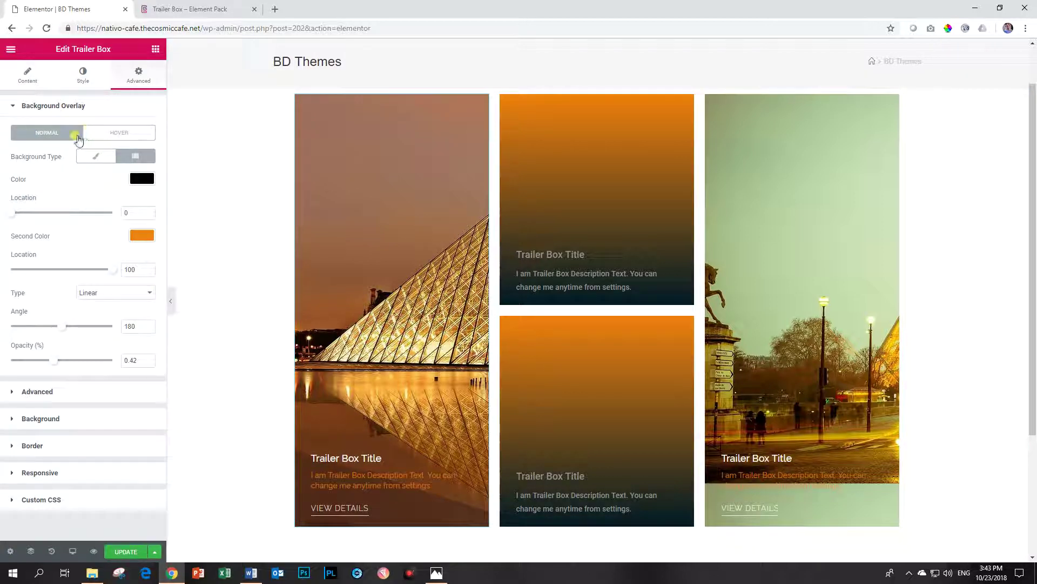
{"action": "left_click", "coordinate": [62, 359]}
{"action": "left_click_drag", "start_coordinate": [59, 363], "coordinate": [33, 368]}
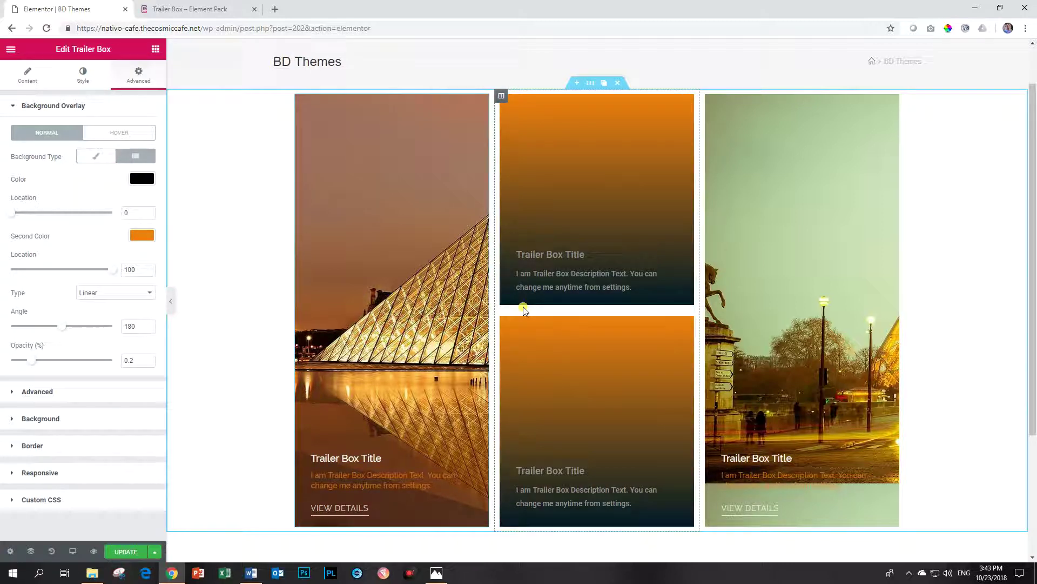
{"action": "left_click", "coordinate": [213, 9]}
{"action": "scroll", "coordinate": [156, 268], "scroll_direction": "down", "scroll_amount": 4}
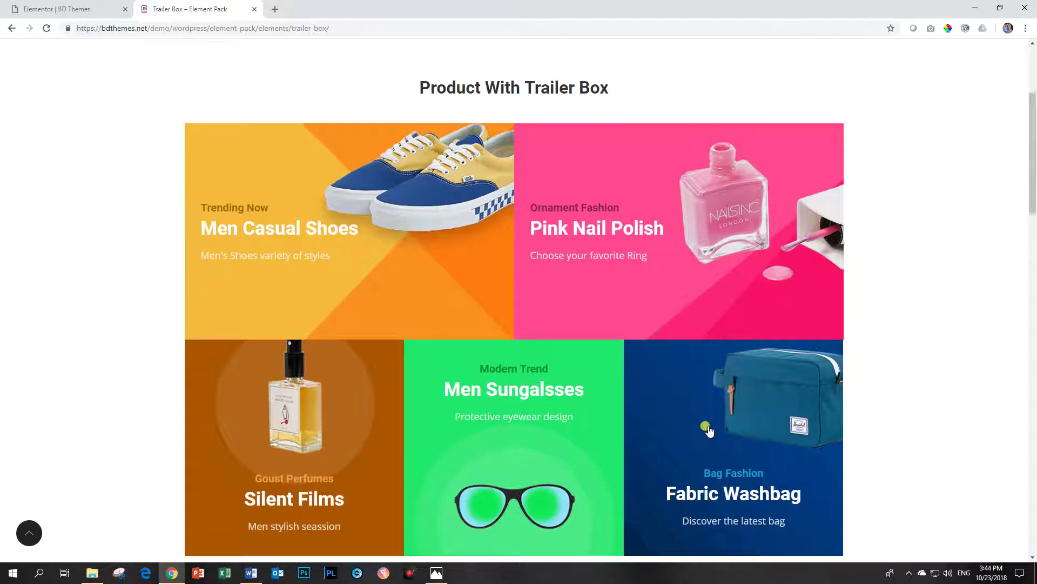
{"action": "scroll", "coordinate": [709, 430], "scroll_direction": "down", "scroll_amount": 2}
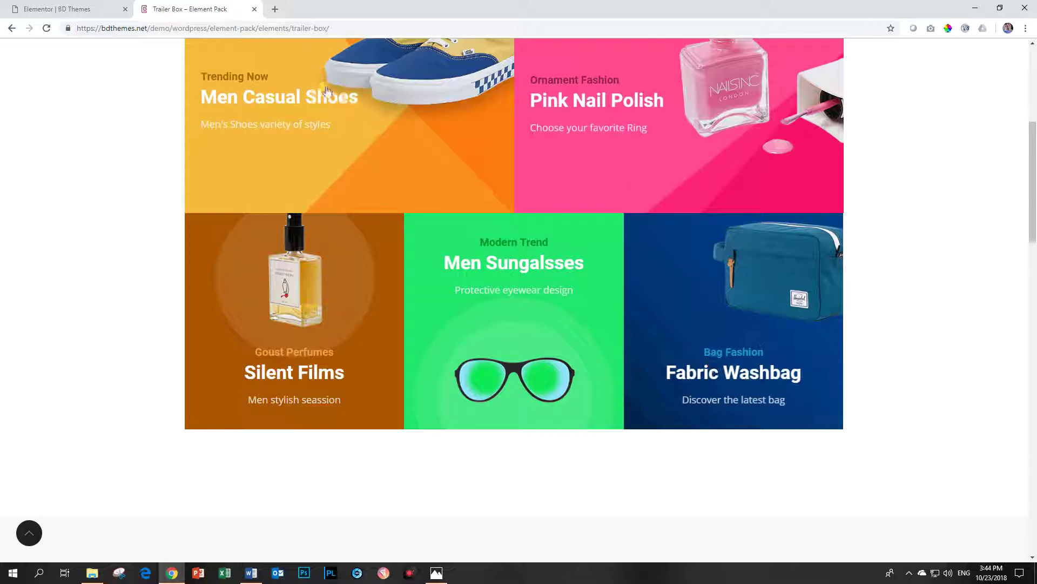
{"action": "scroll", "coordinate": [357, 360], "scroll_direction": "down", "scroll_amount": 8}
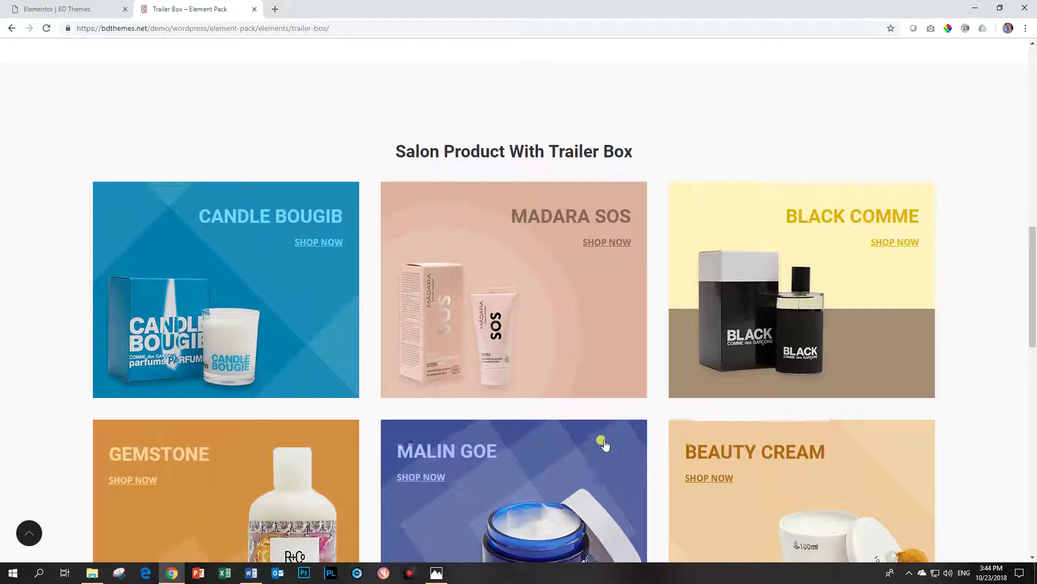
{"action": "scroll", "coordinate": [347, 468], "scroll_direction": "down", "scroll_amount": 6}
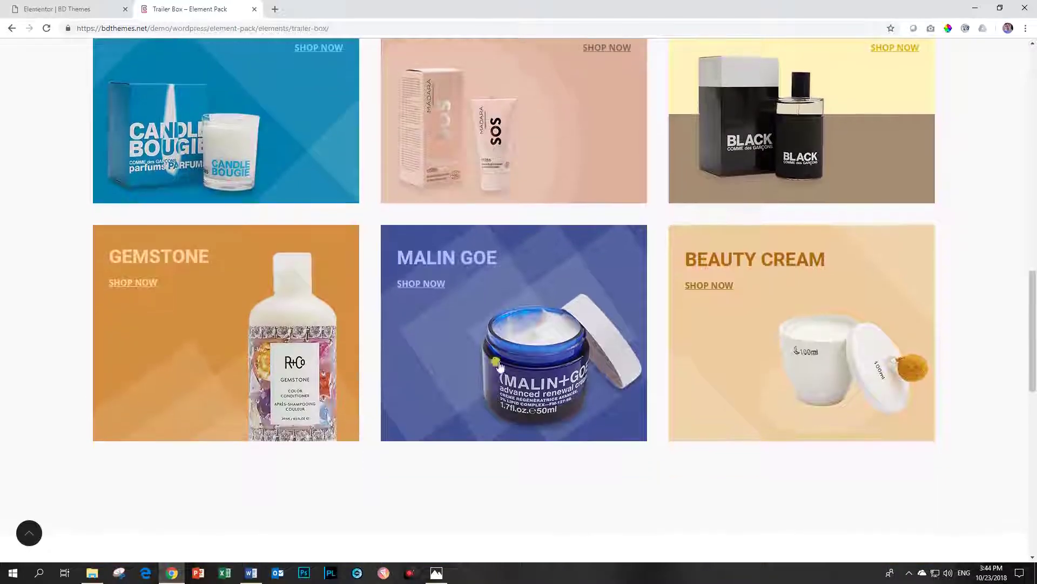
{"action": "scroll", "coordinate": [605, 371], "scroll_direction": "down", "scroll_amount": 7}
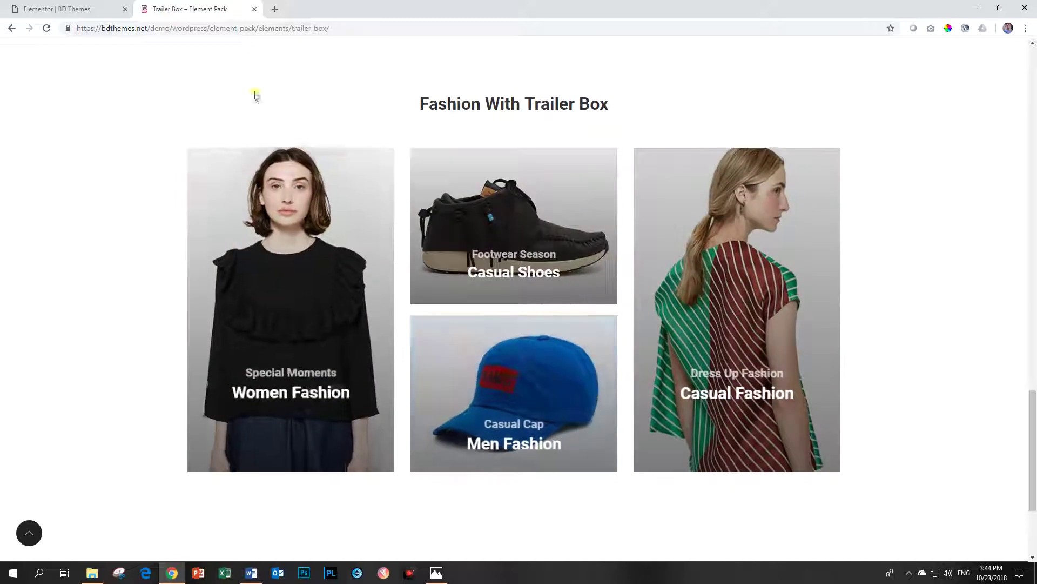
{"action": "left_click", "coordinate": [98, 5]}
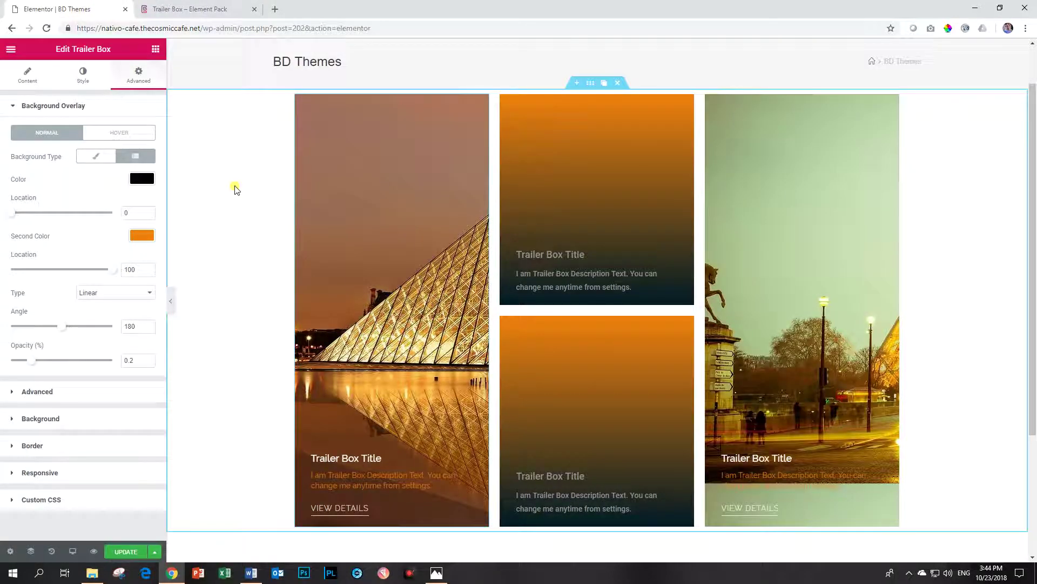